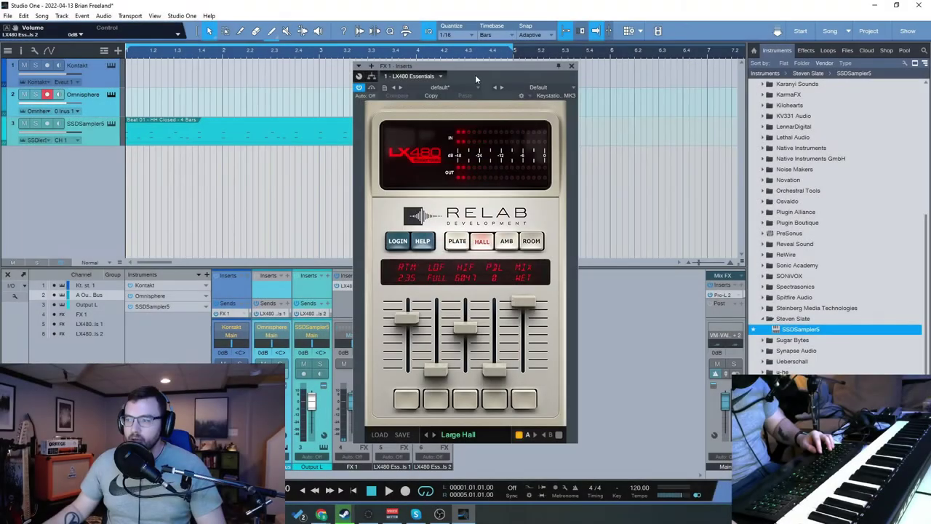
Step: Switch the LX480 Essentials reverb's algorithm through Plate and Ambience to Room
{"action": "left_click_drag", "start_coordinate": [475, 74], "coordinate": [419, 61]}
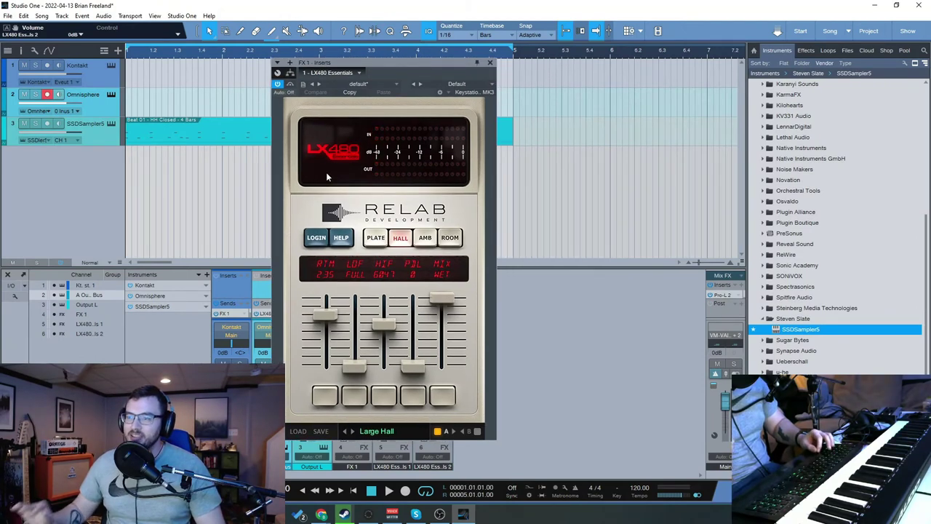
{"action": "left_click", "coordinate": [375, 238]}
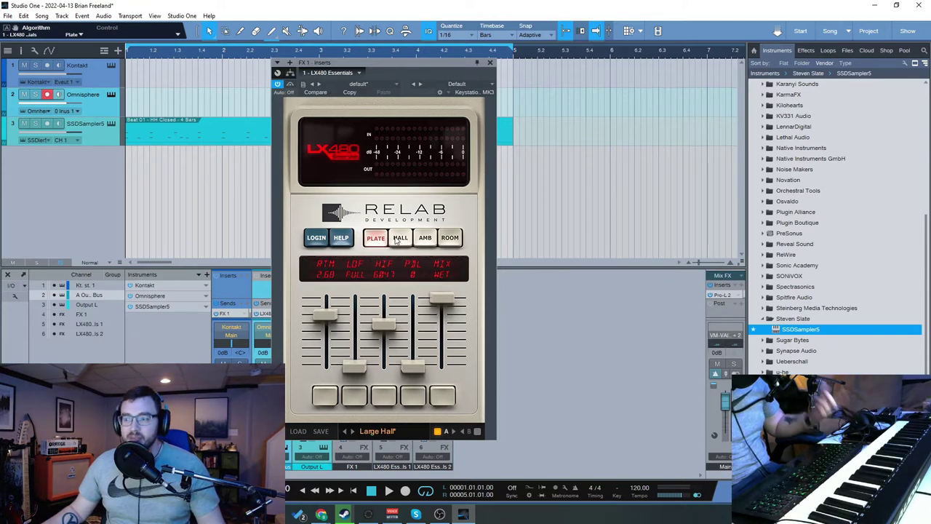
{"action": "left_click", "coordinate": [424, 238]}
{"action": "left_click", "coordinate": [451, 238]}
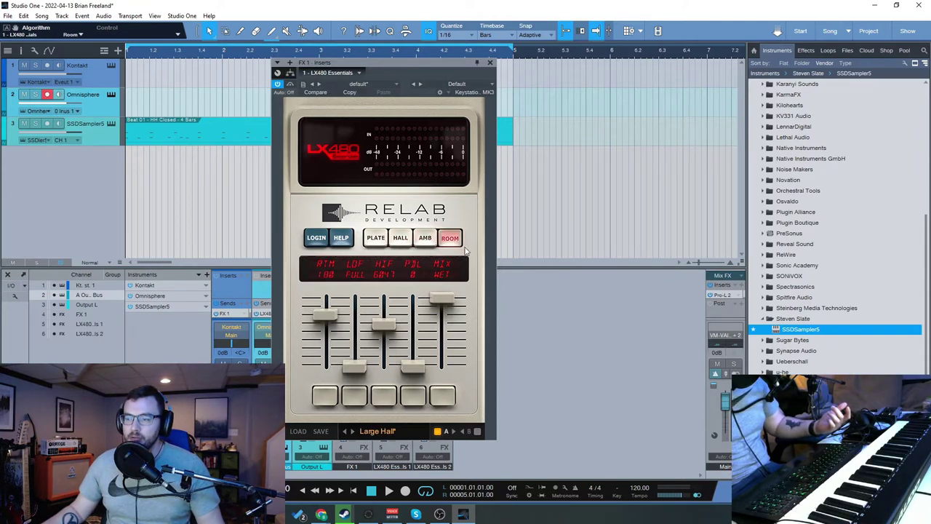
Step: Look through the reverb's preset categories, from Ambiences to Signature Presets, and close the plug-in window
{"action": "left_click", "coordinate": [393, 431]}
{"action": "mouse_move", "coordinate": [402, 421]}
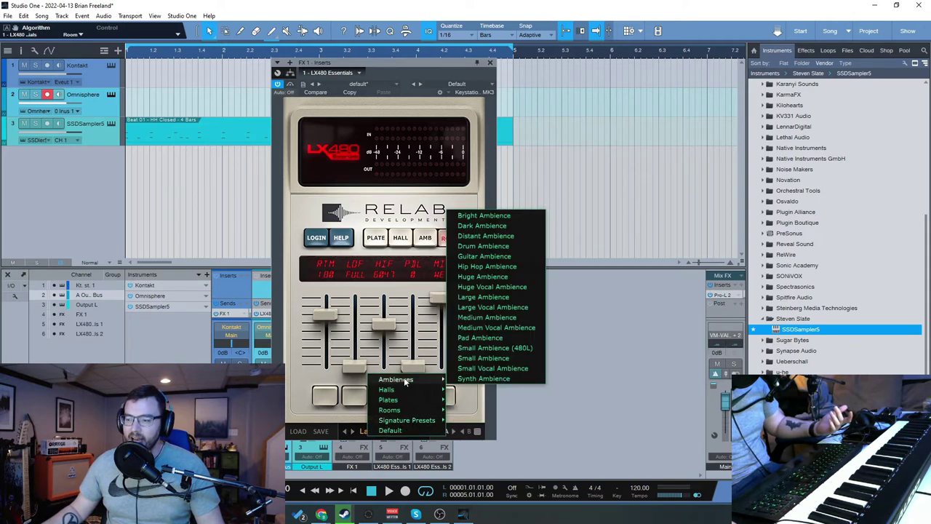
{"action": "mouse_move", "coordinate": [412, 381]}
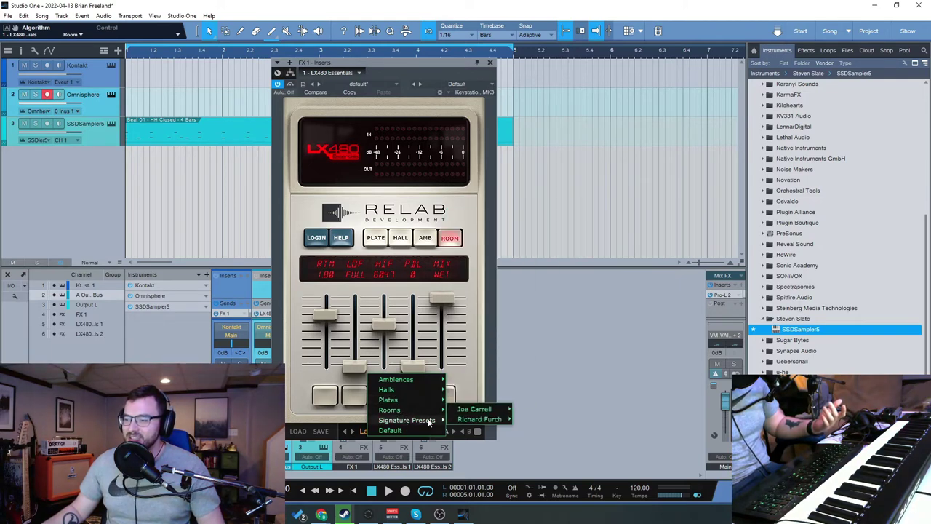
{"action": "mouse_move", "coordinate": [487, 408]}
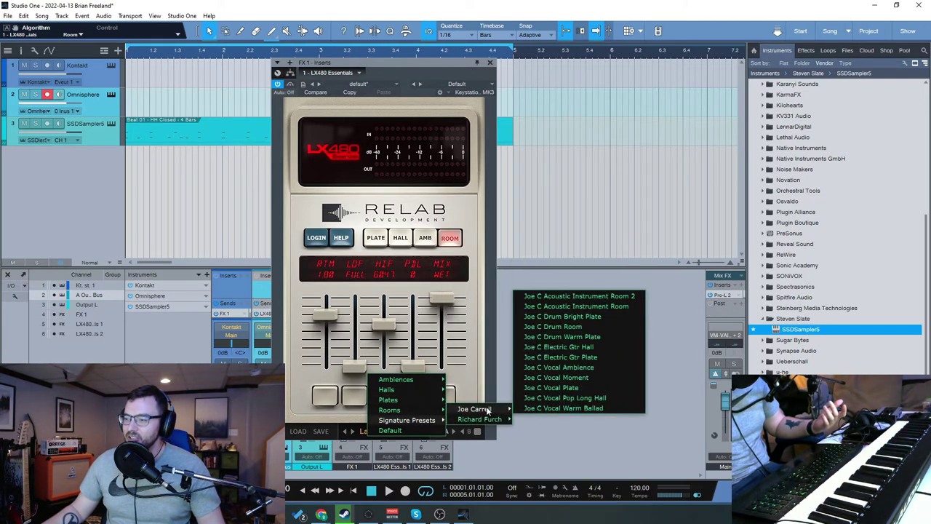
{"action": "left_click", "coordinate": [430, 70]}
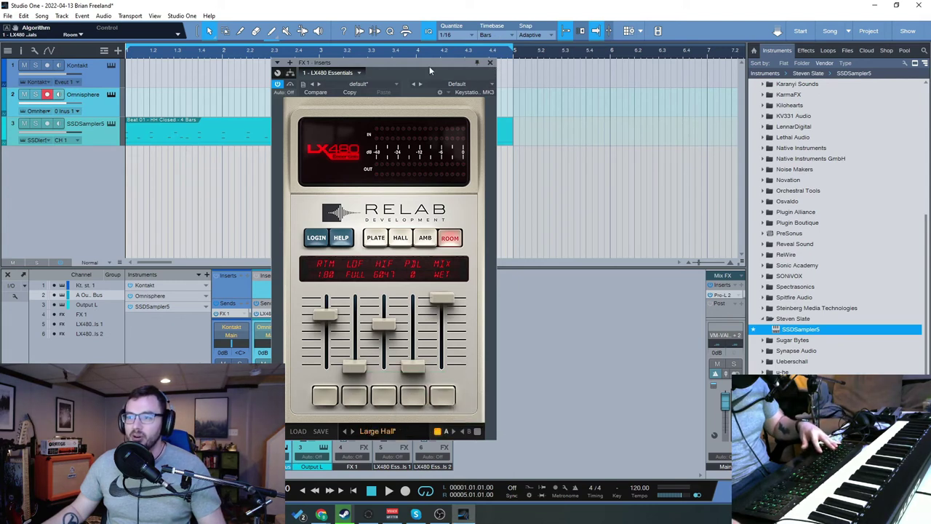
{"action": "left_click", "coordinate": [489, 62]}
Step: Bypass the LX480 Essentials inserts on the LX480 Essentials 2 and FX 1 channels
{"action": "left_click", "coordinate": [105, 147]}
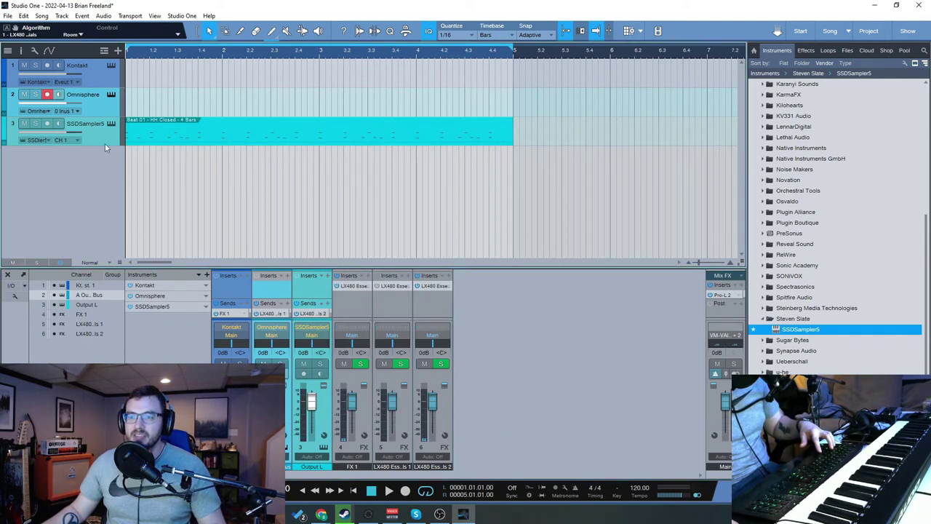
{"action": "left_click", "coordinate": [422, 288]}
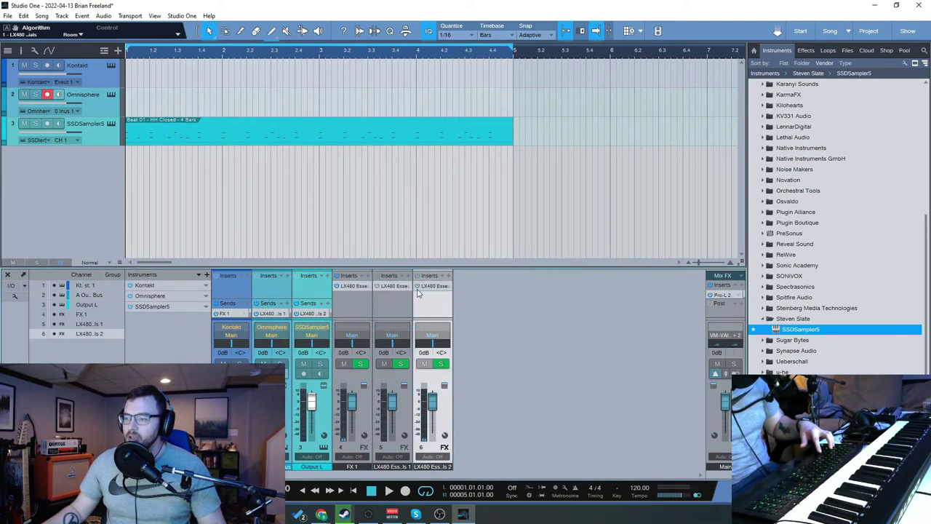
{"action": "left_click", "coordinate": [347, 287]}
Step: Rename the Kontakt track as LA Scoring Strings
{"action": "left_click", "coordinate": [98, 66]}
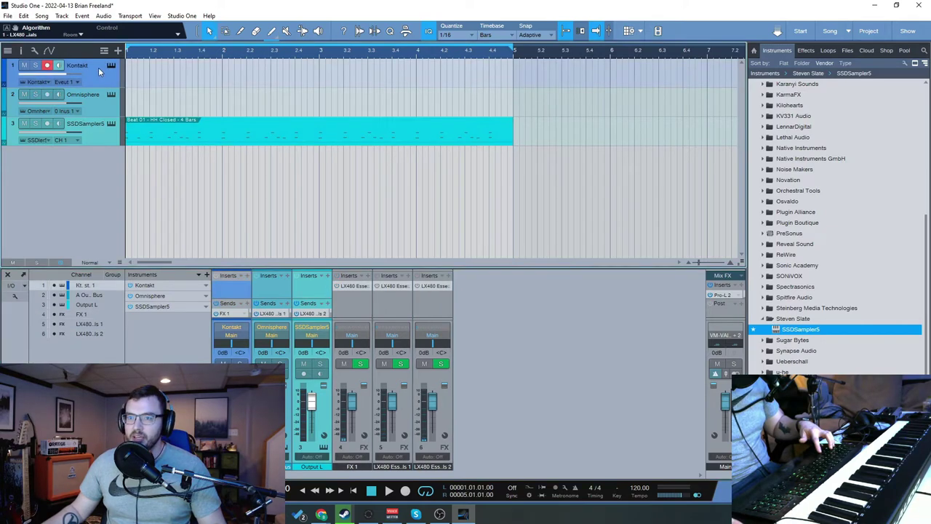
{"action": "double_click", "coordinate": [85, 65]}
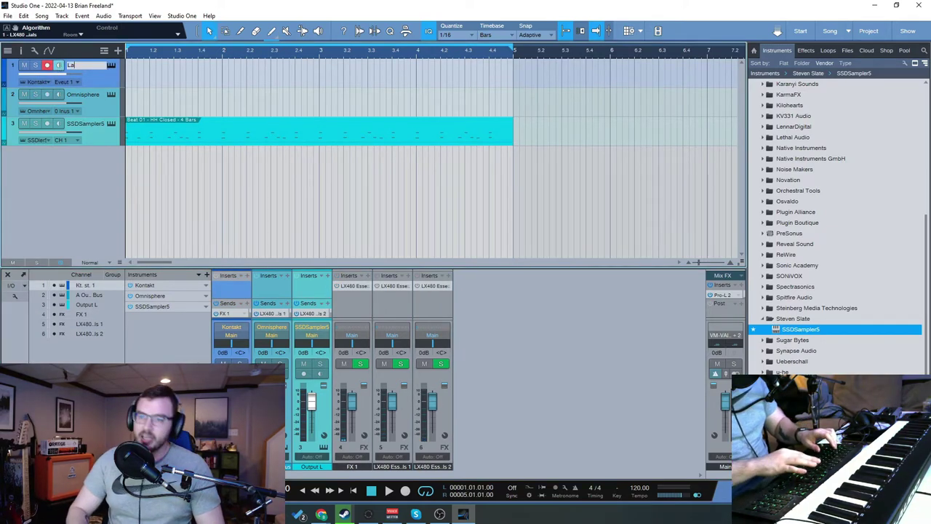
{"action": "type", "text": "LA Scoring"}
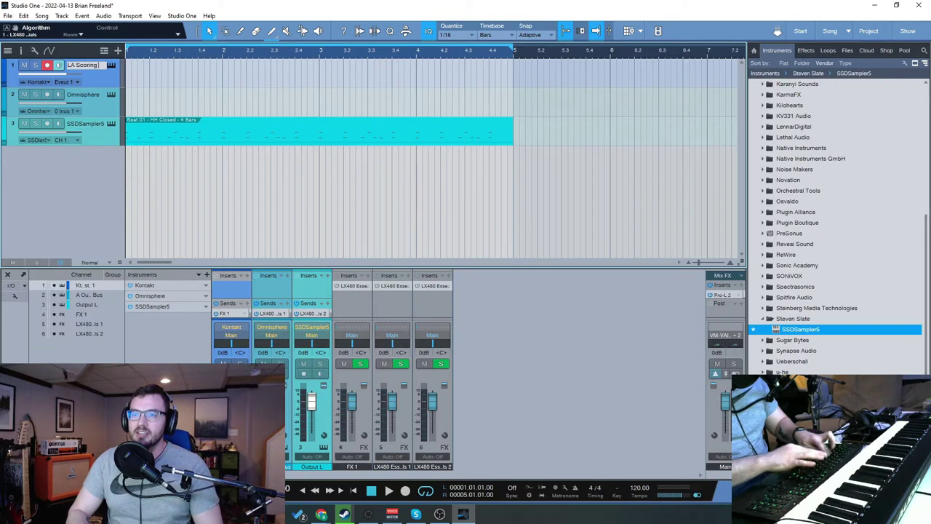
{"action": "type", "text": " Strings"}
{"action": "key", "text": "Return"}
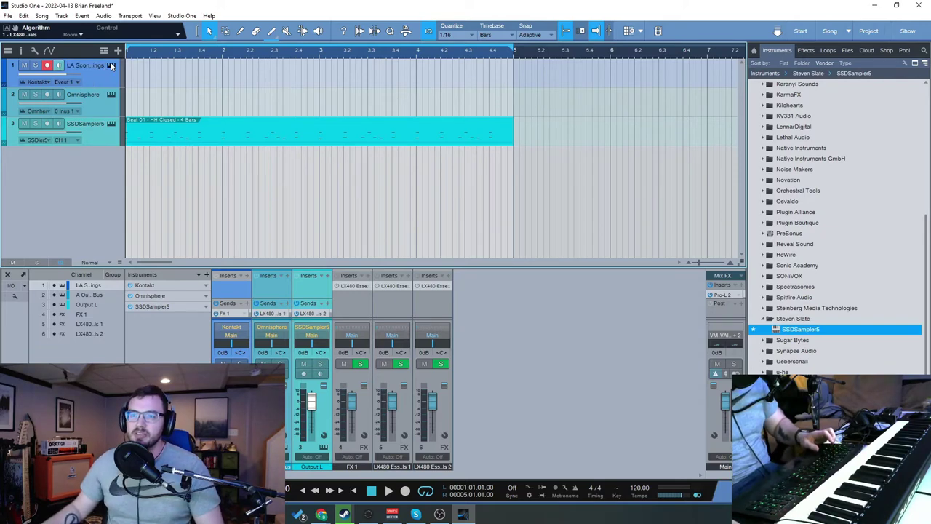
Step: Open the LA Scoring Strings track's Kontakt instrument, audition the Cellos Full Leg Sus NV-Vib patch and close the window
{"action": "key", "text": "F11"}
{"action": "left_click_drag", "start_coordinate": [392, 45], "coordinate": [342, 14]}
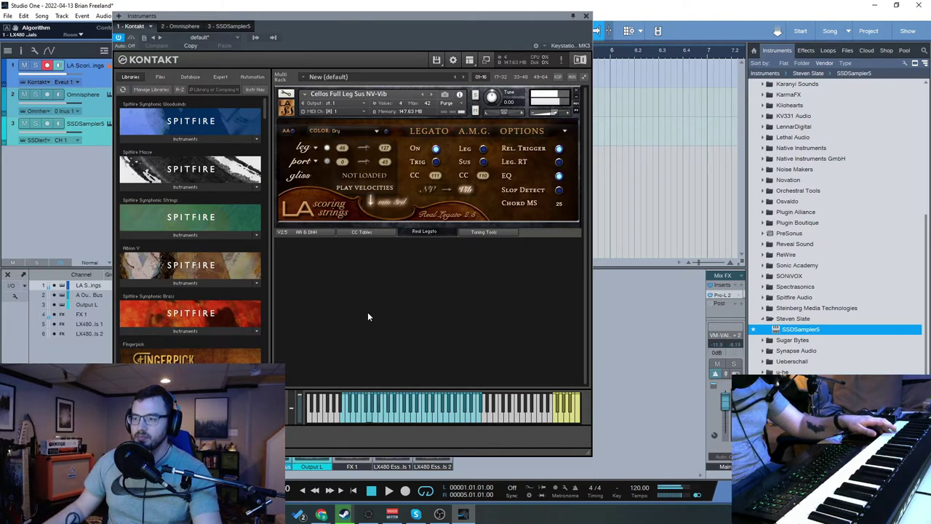
{"action": "left_click", "coordinate": [586, 16]}
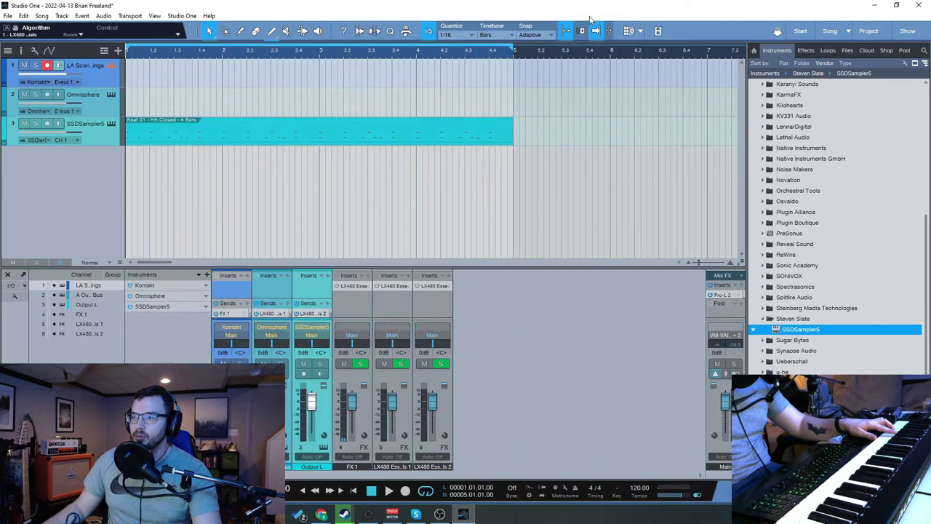
Step: Duplicate the LA Scoring Strings track with its Kontakt instrument and load Cellos Full Spiccato from LA Scoring Strings 2 into the copy
{"action": "right_click", "coordinate": [96, 76]}
{"action": "left_click", "coordinate": [145, 148]}
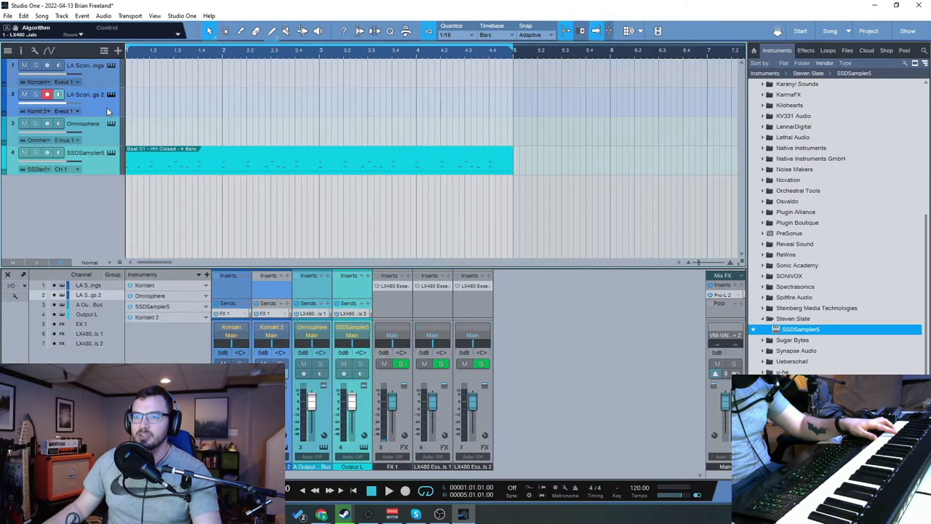
{"action": "left_click", "coordinate": [111, 95]}
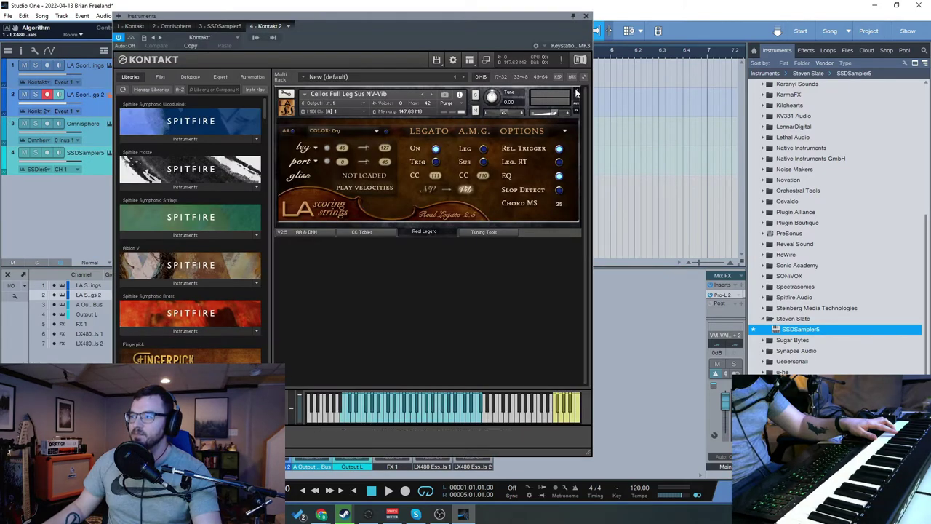
{"action": "left_click", "coordinate": [158, 223]}
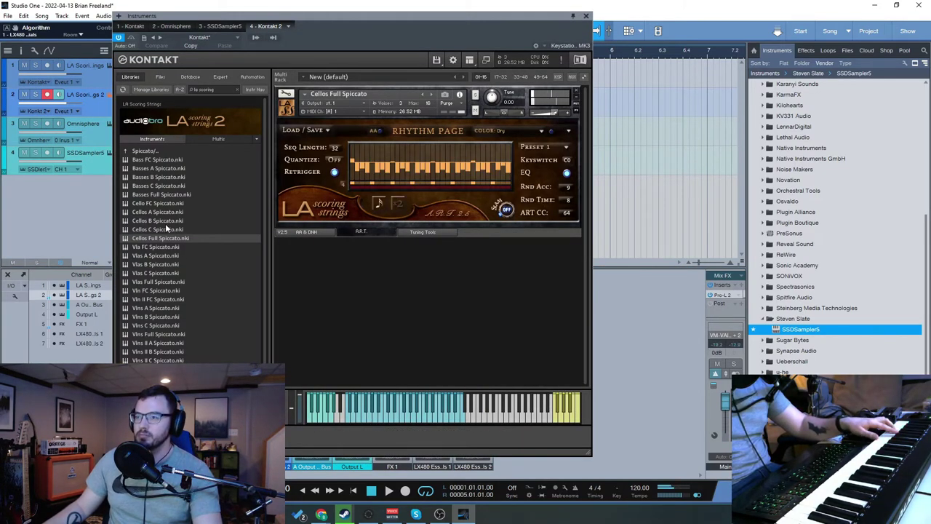
{"action": "left_click", "coordinate": [586, 15]}
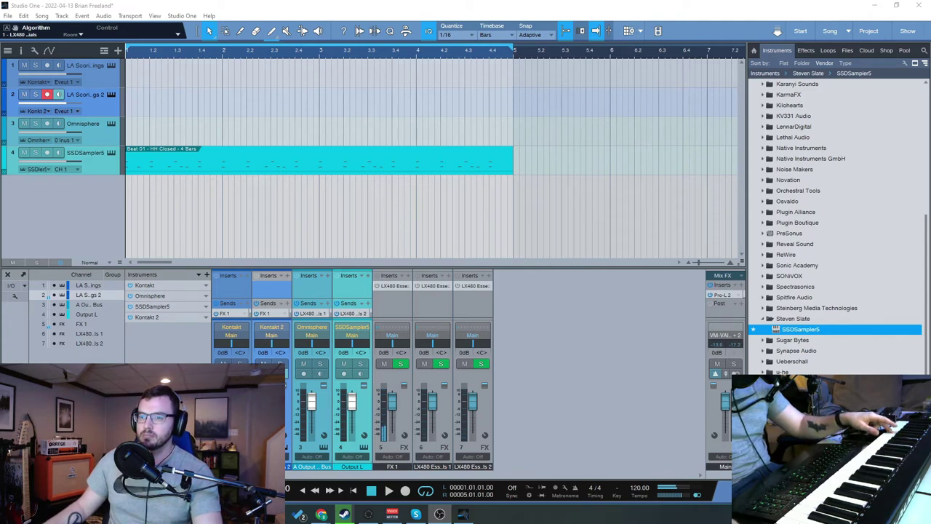
Step: Arm the first LA Scoring Strings track and load the Large Hall preset from Halls in the FX 1 channel's LX480 Essentials reverb
{"action": "left_click", "coordinate": [111, 78]}
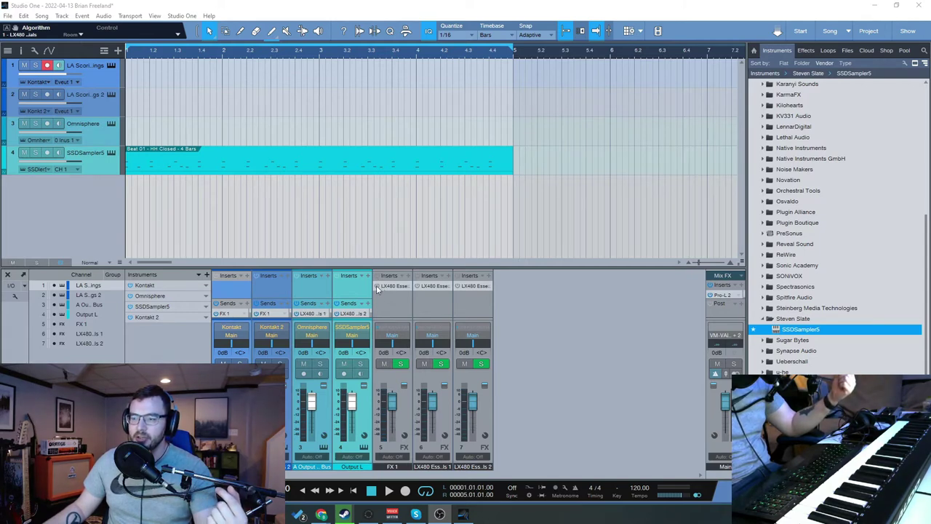
{"action": "left_click", "coordinate": [395, 287]}
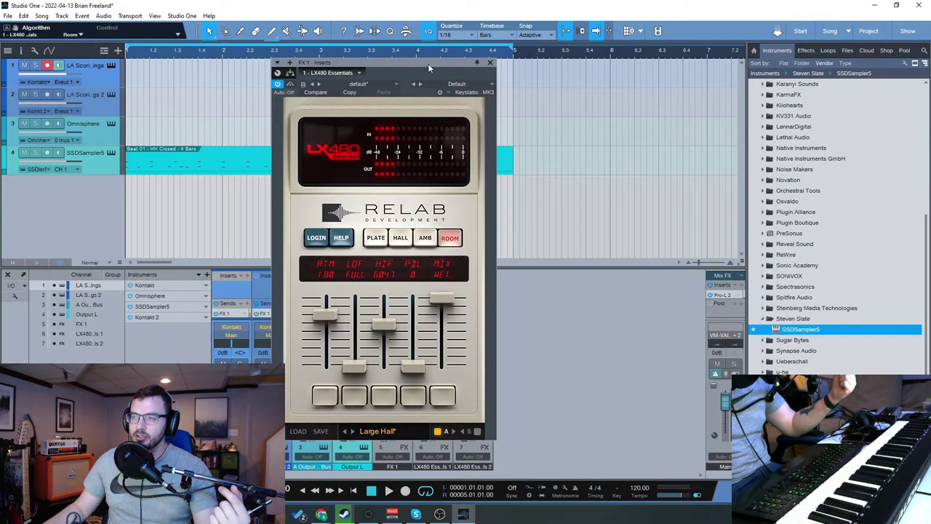
{"action": "left_click_drag", "start_coordinate": [427, 63], "coordinate": [609, 52]}
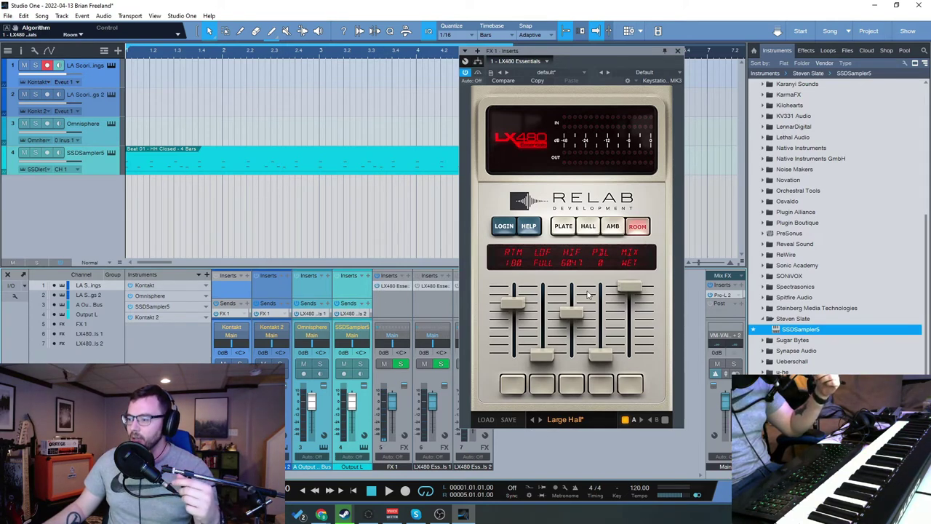
{"action": "left_click", "coordinate": [574, 422]}
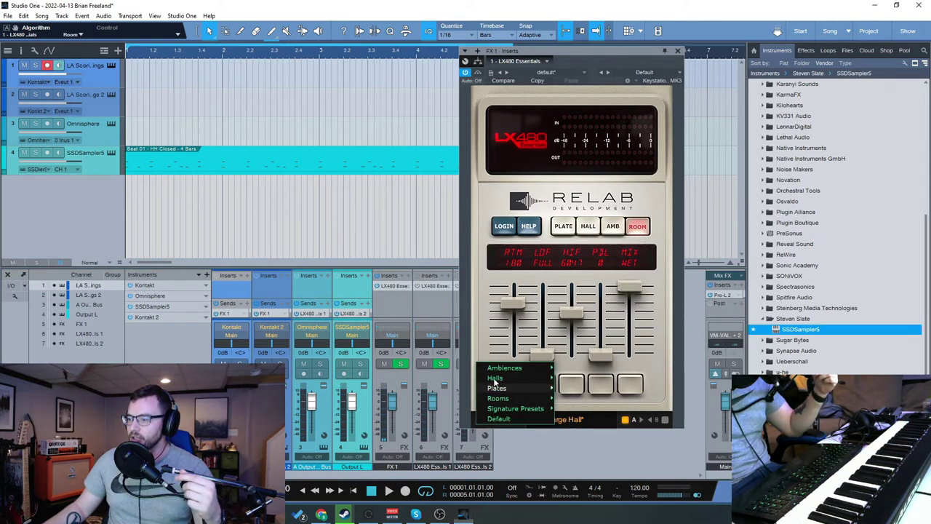
{"action": "mouse_move", "coordinate": [502, 377]}
{"action": "left_click", "coordinate": [589, 275]}
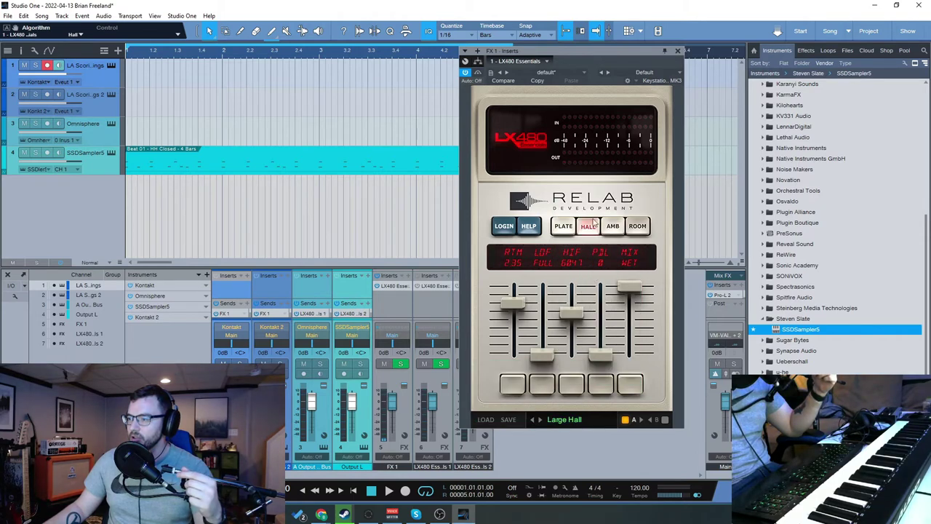
{"action": "left_click", "coordinate": [679, 53]}
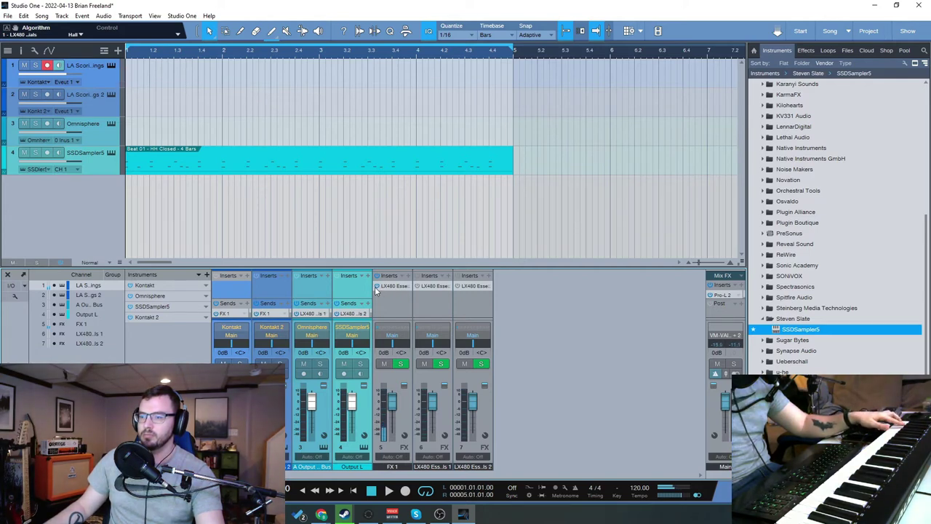
Step: Audition the FX 1 reverb presets Large Vocal Hall, Huge Vocal Hall, Huge Hall and Hip Hop Hall with the LA Scoring Strings 2 track
{"action": "left_click", "coordinate": [106, 109]}
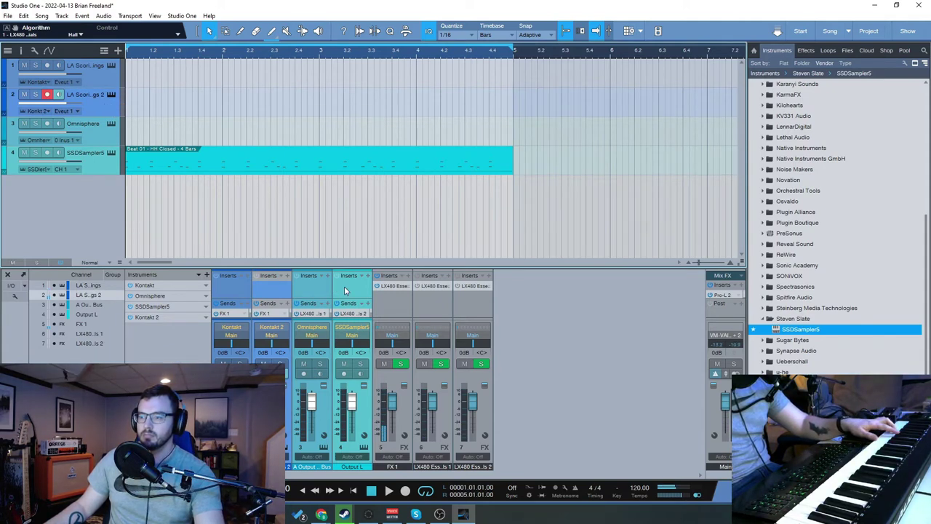
{"action": "left_click", "coordinate": [390, 286]}
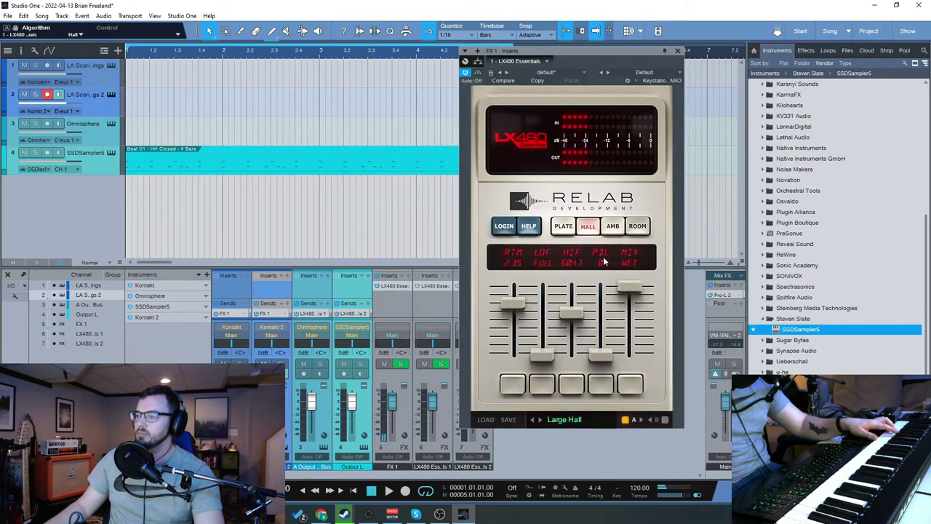
{"action": "left_click", "coordinate": [540, 420]}
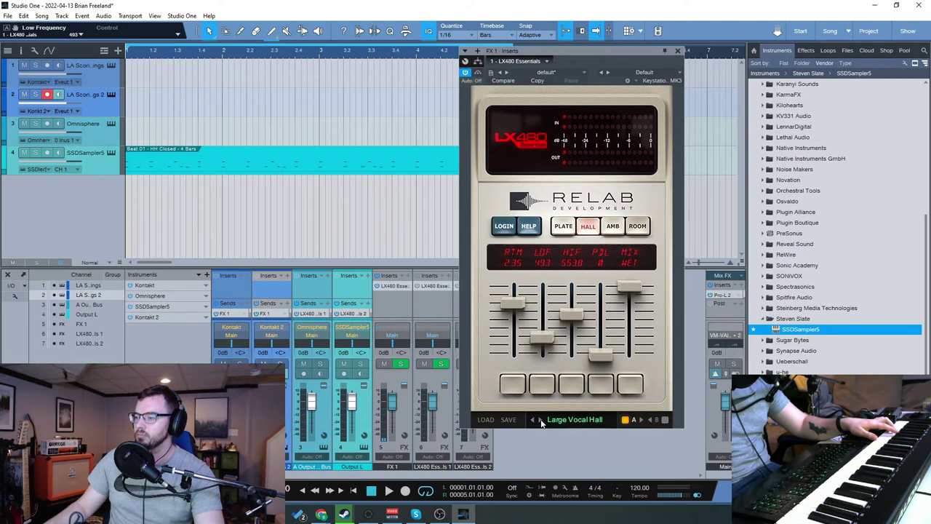
{"action": "left_click", "coordinate": [532, 421]}
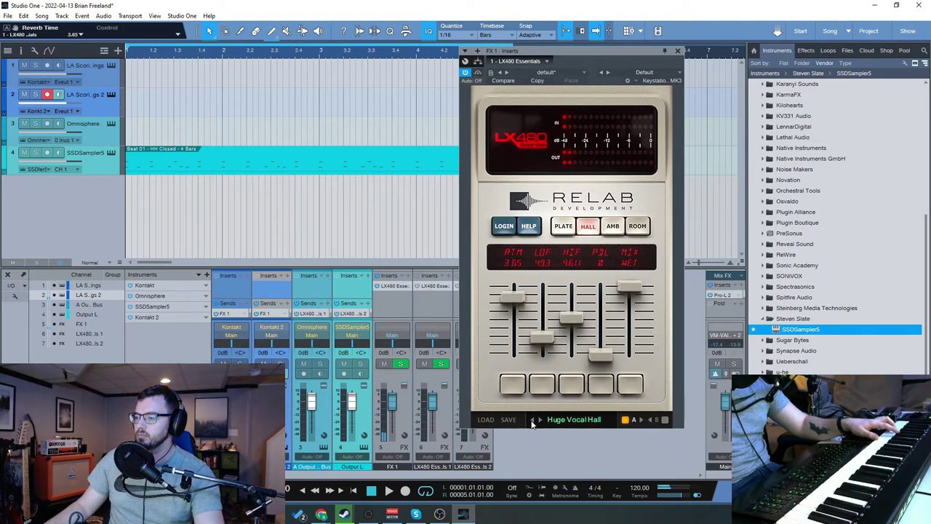
{"action": "left_click", "coordinate": [533, 421]}
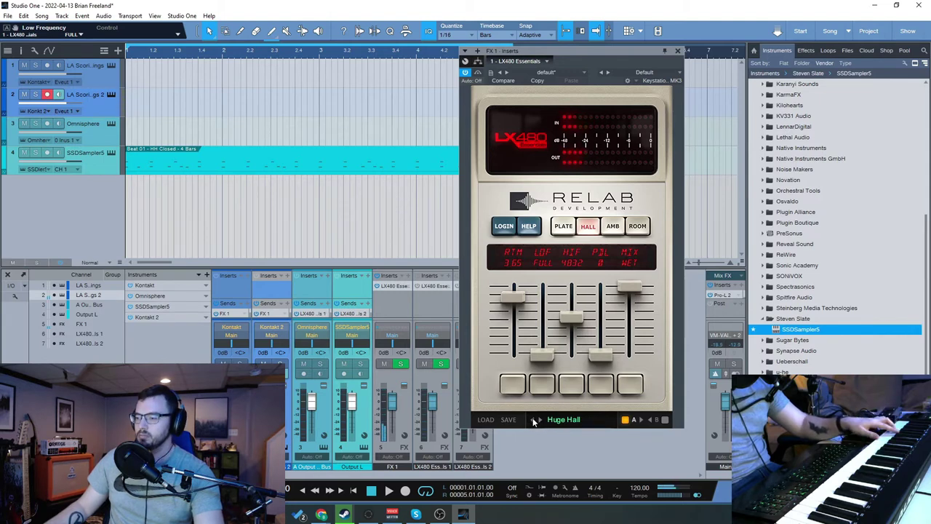
{"action": "left_click", "coordinate": [534, 422]}
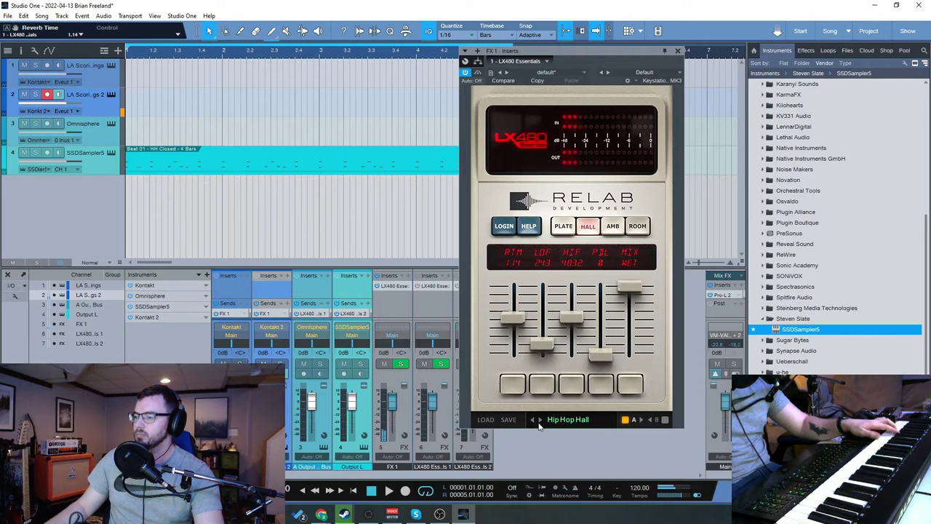
Step: Load the Small Hall preset from Halls and compare the FX 1 reverb bypassed and active, leaving it enabled
{"action": "left_click", "coordinate": [568, 420]}
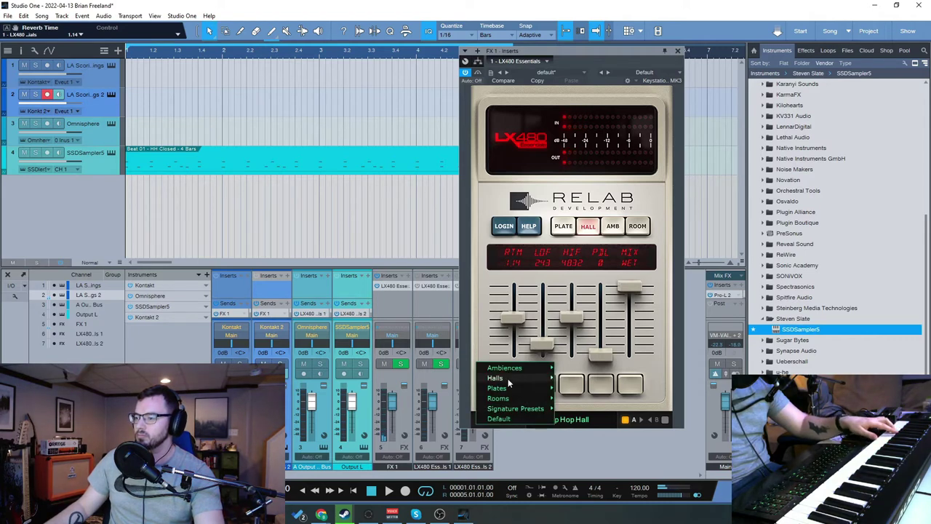
{"action": "mouse_move", "coordinate": [532, 379]}
{"action": "left_click", "coordinate": [595, 347]}
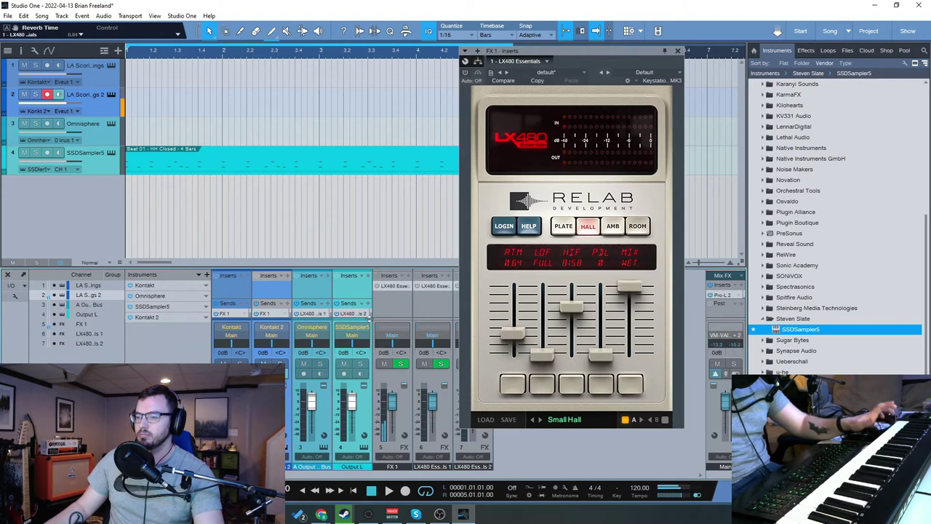
{"action": "left_click", "coordinate": [378, 286]}
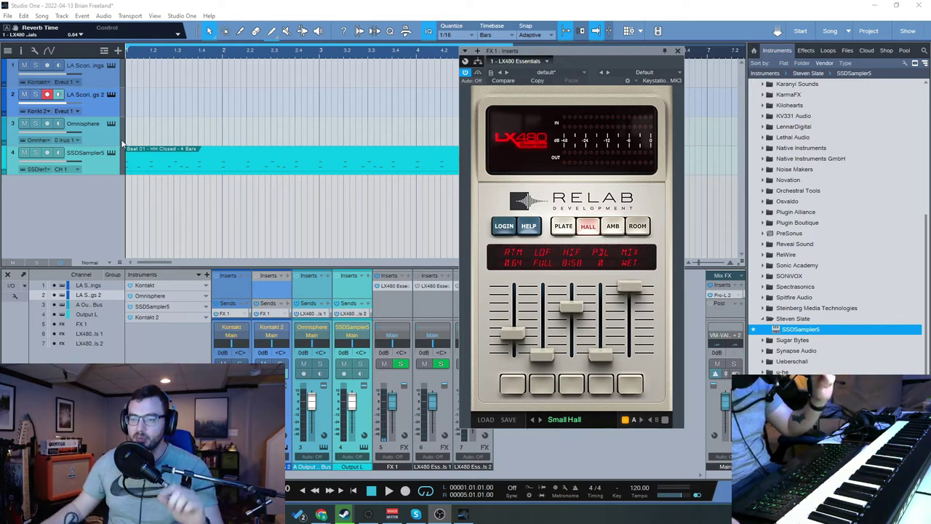
Step: Arm the first LA Scoring Strings track and raise the Small Hall reverb time on FX 1 to 49.04 s
{"action": "left_click", "coordinate": [101, 75]}
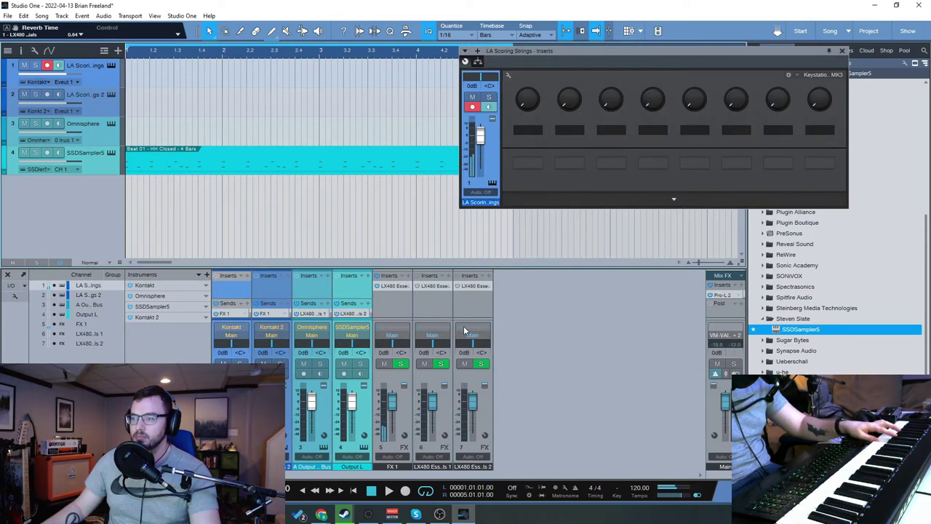
{"action": "left_click", "coordinate": [400, 287]}
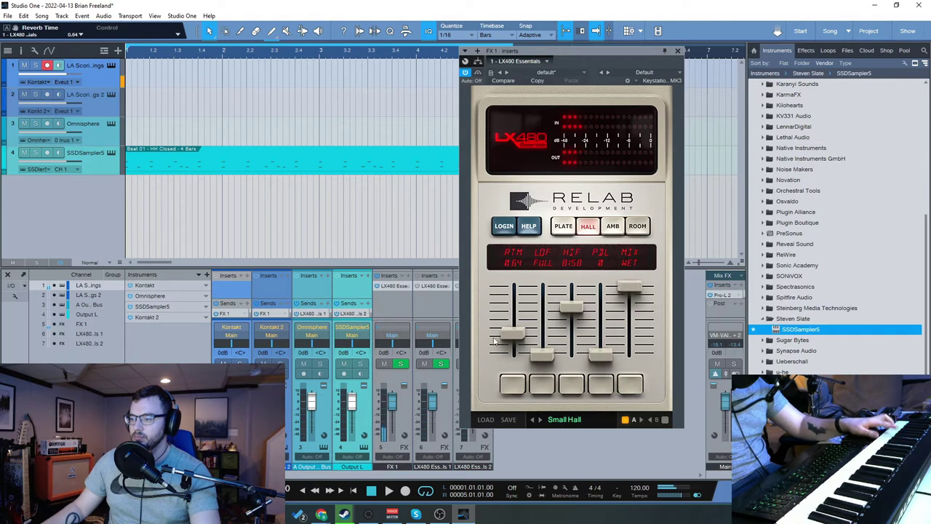
{"action": "left_click_drag", "start_coordinate": [514, 337], "coordinate": [526, 296]}
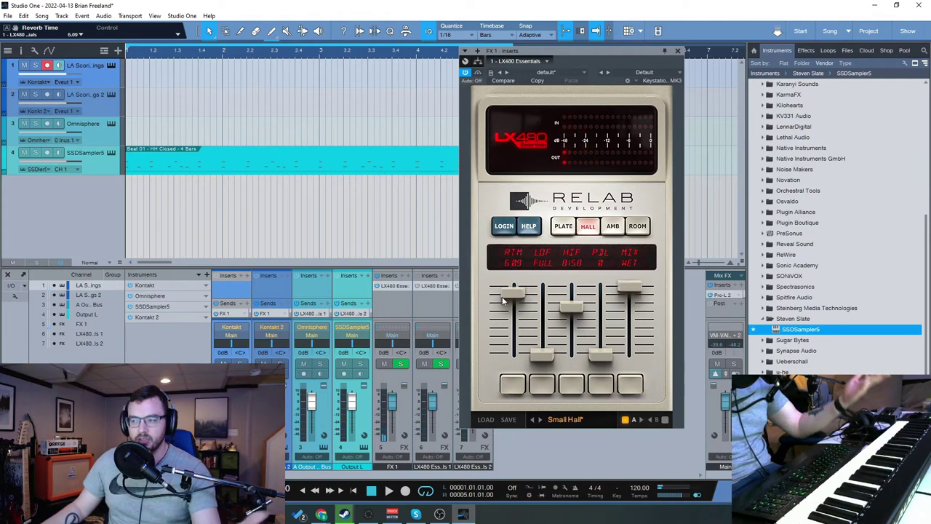
{"action": "left_click_drag", "start_coordinate": [516, 294], "coordinate": [517, 276]}
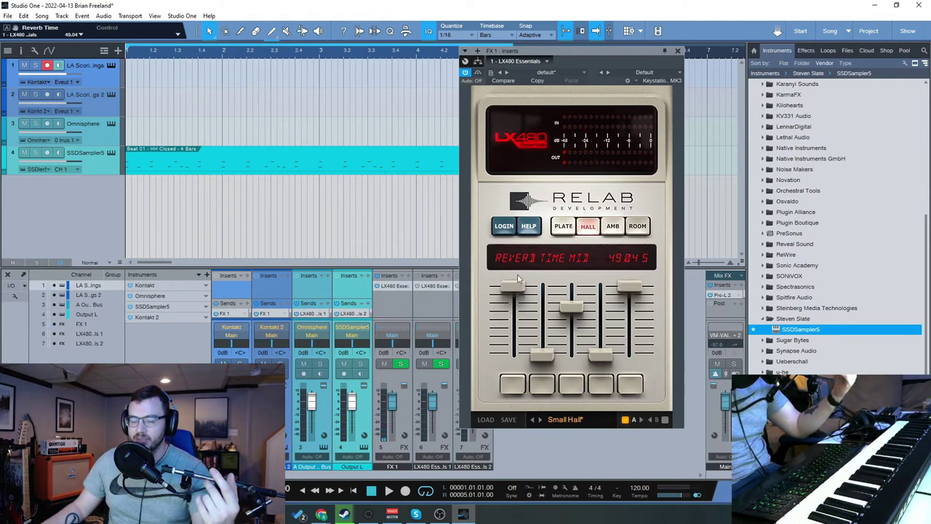
Step: Arm the Omnisphere track and bring up the reverb on the LX480 Essentials 1 channel clear of the mixer faders
{"action": "left_click", "coordinate": [677, 50]}
{"action": "left_click", "coordinate": [109, 138]}
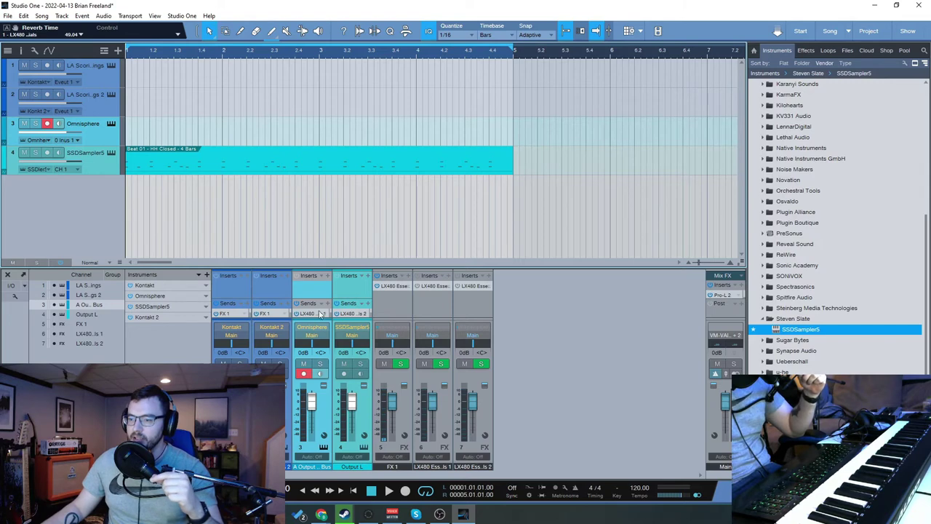
{"action": "left_click", "coordinate": [433, 285]}
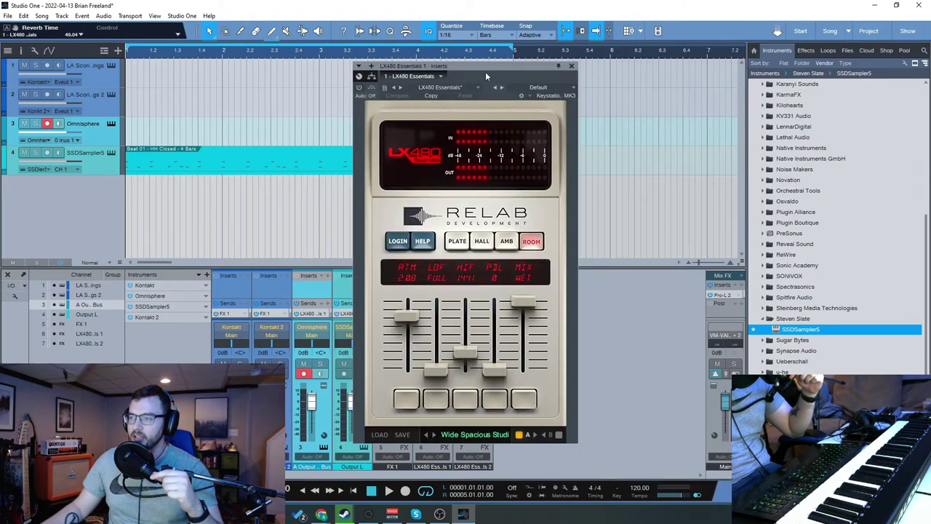
{"action": "left_click_drag", "start_coordinate": [480, 65], "coordinate": [568, 59]}
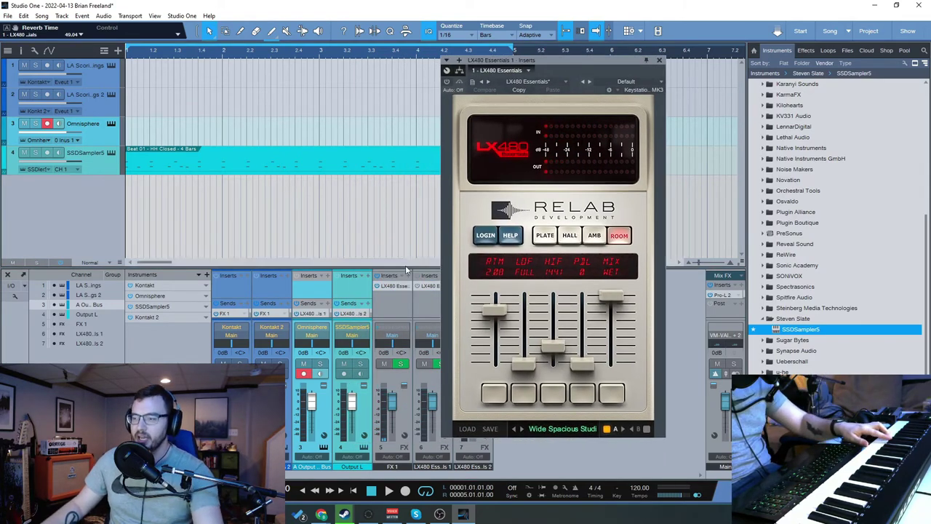
Step: Check the effect racks of layers A and C in the Omnisphere patch
{"action": "left_click", "coordinate": [111, 124]}
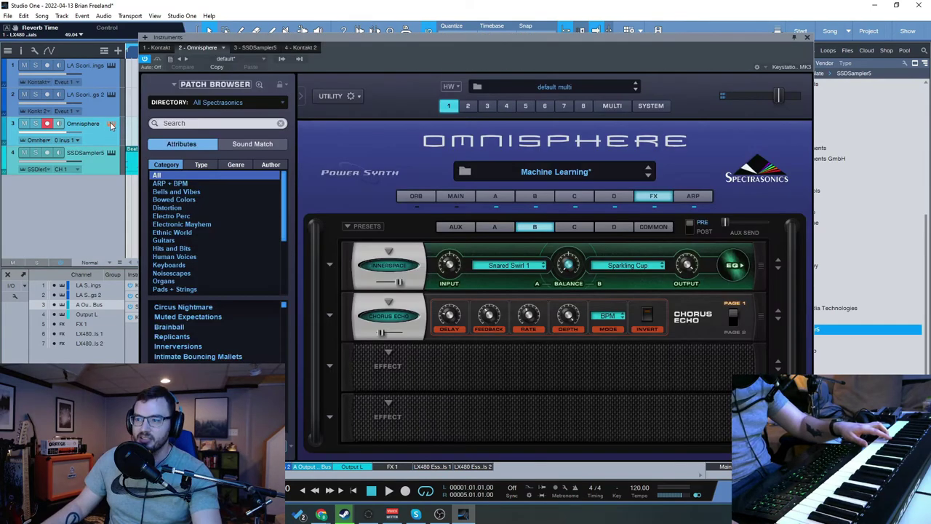
{"action": "left_click", "coordinate": [494, 226]}
{"action": "left_click", "coordinate": [574, 226]}
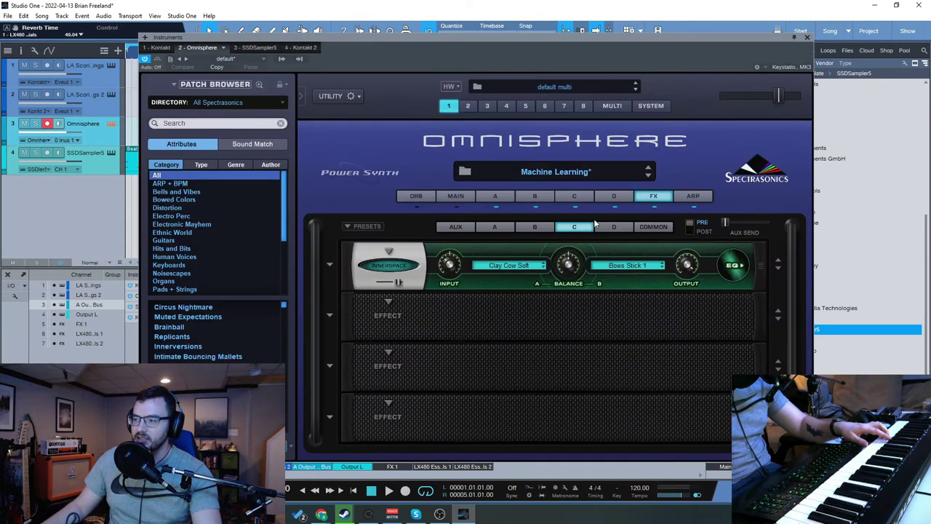
{"action": "left_click", "coordinate": [807, 37]}
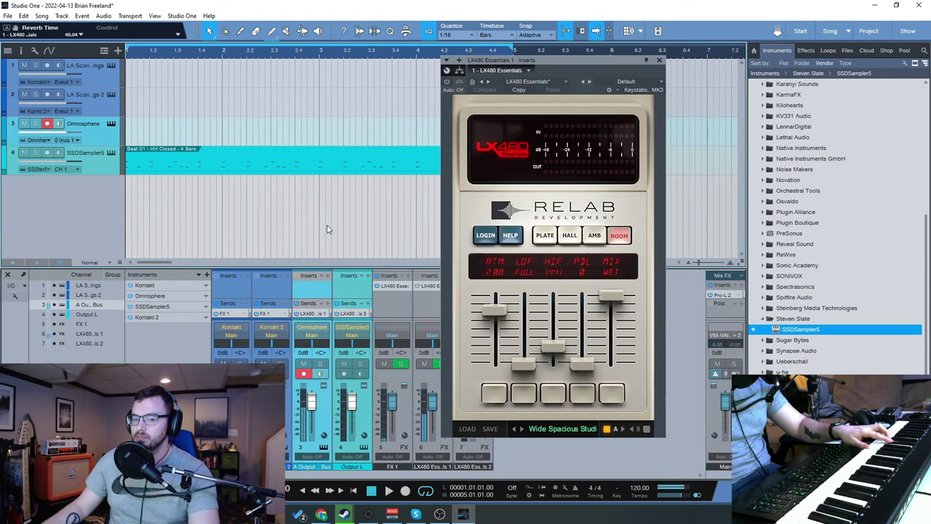
Step: Lower the Omnisphere channel volume to -5.4 dB and bring up the LX480 Essentials 1 reverb in its active state
{"action": "left_click_drag", "start_coordinate": [311, 400], "coordinate": [315, 412]}
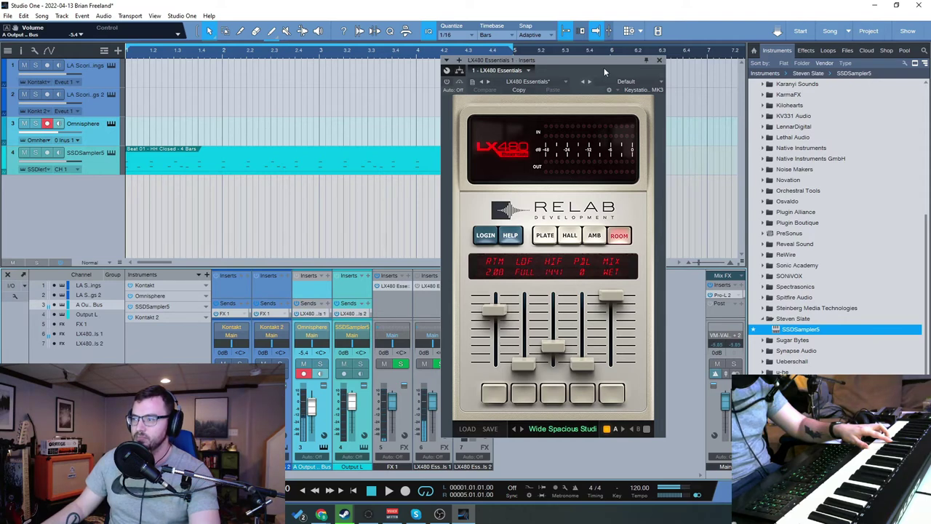
{"action": "left_click", "coordinate": [662, 61]}
{"action": "left_click", "coordinate": [428, 287]}
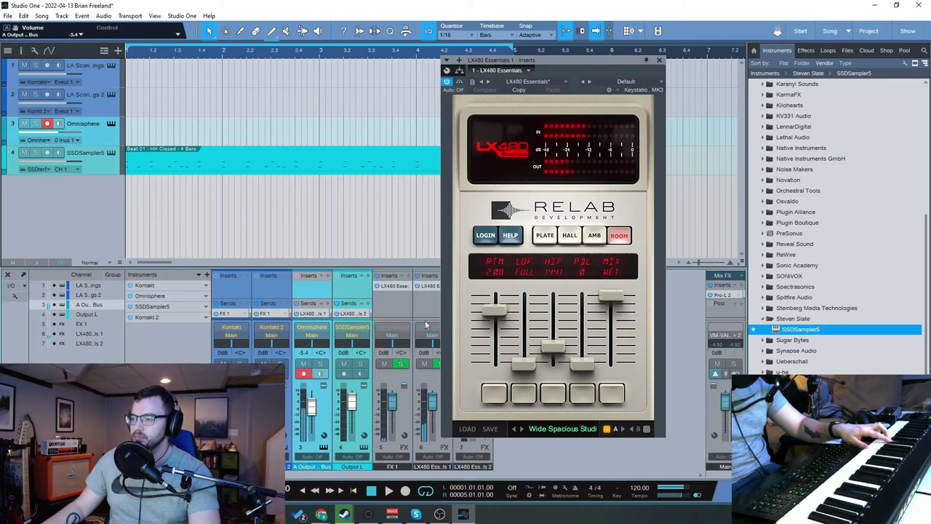
Step: Audition the LX480 Essentials 1 room reverb at 37.60 s and 2.43 s, plus its Plate, Hall and Ambience algorithms
{"action": "left_click_drag", "start_coordinate": [501, 314], "coordinate": [509, 290]}
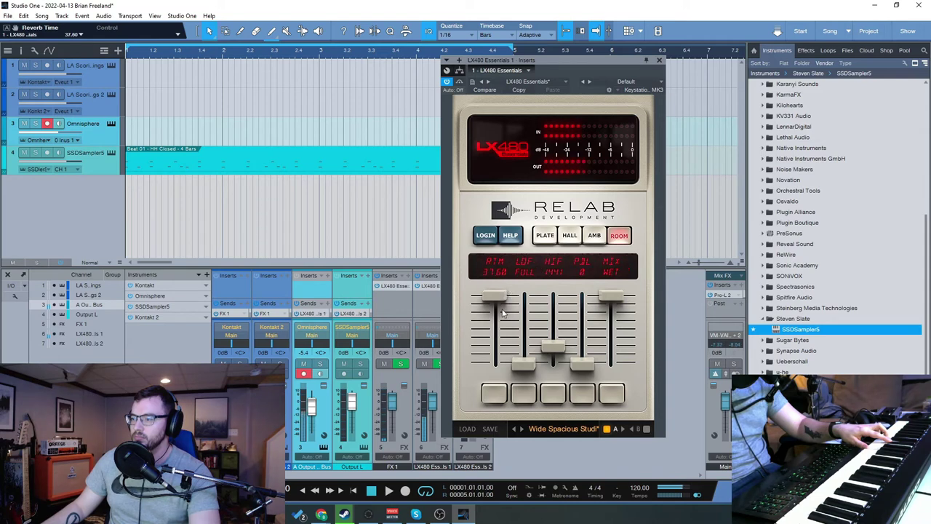
{"action": "left_click_drag", "start_coordinate": [502, 313], "coordinate": [501, 312]}
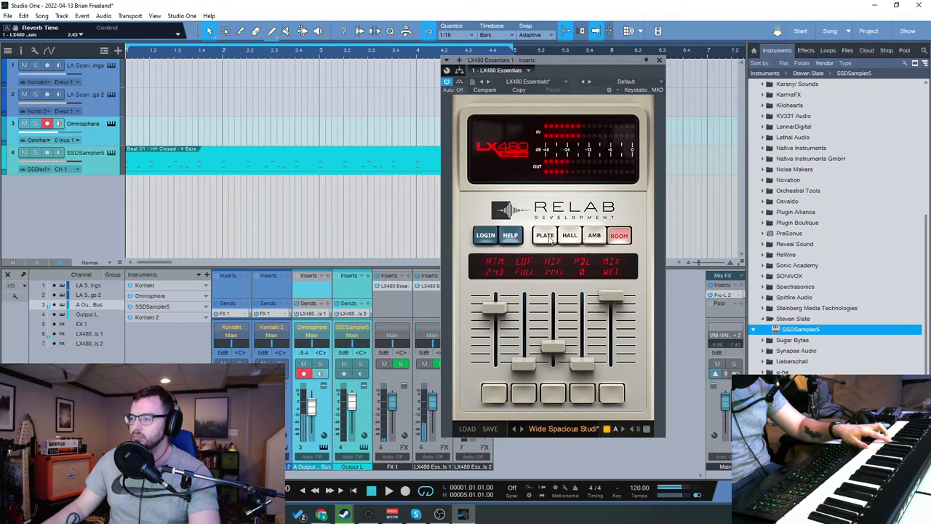
{"action": "left_click", "coordinate": [545, 236]}
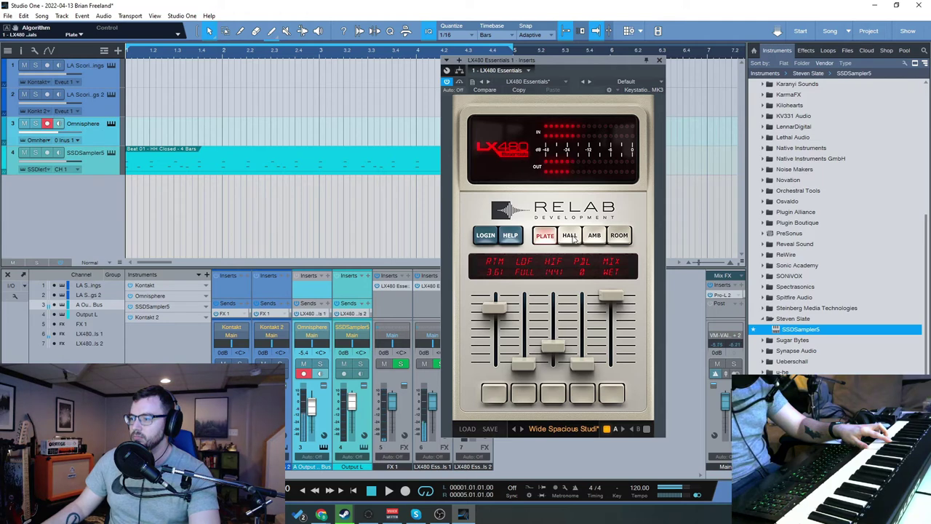
{"action": "left_click", "coordinate": [572, 237]}
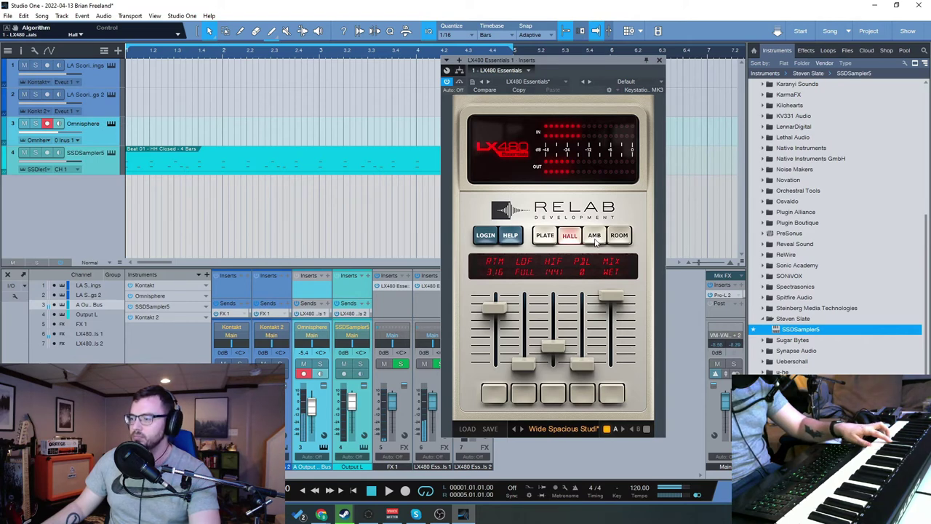
{"action": "left_click", "coordinate": [594, 237]}
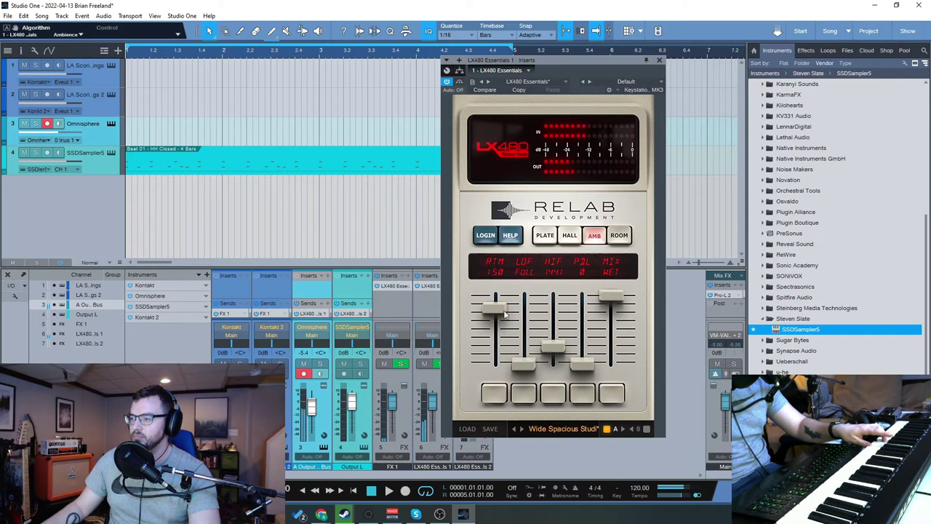
{"action": "left_click_drag", "start_coordinate": [506, 313], "coordinate": [496, 291]}
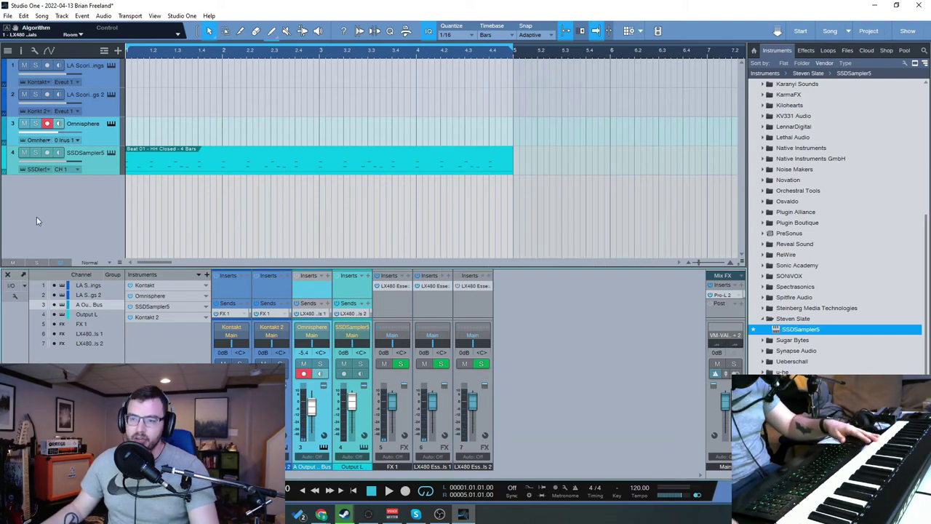
Step: Raise the LX480 Essentials 1 Room reverb time to 37.60 s, and settle on 3.33 s after hearing it on Omnisphere
{"action": "left_click", "coordinate": [111, 125]}
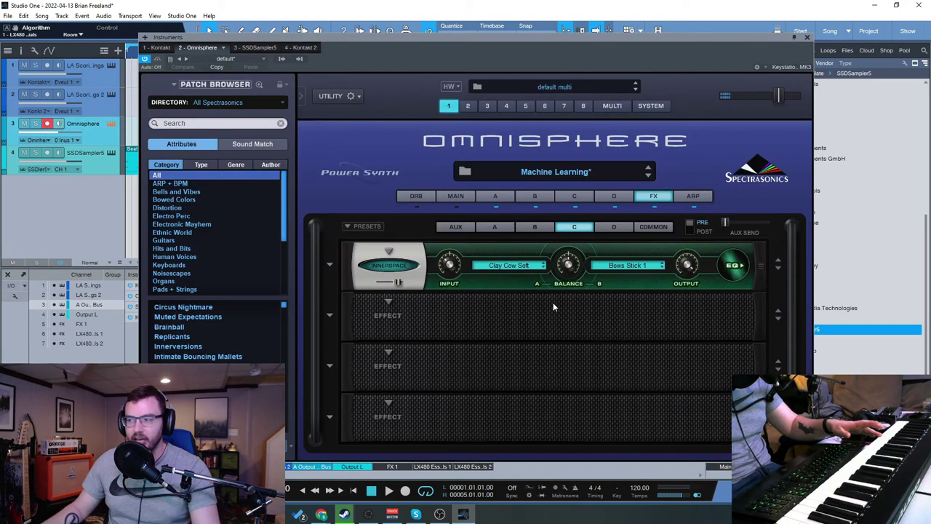
{"action": "left_click", "coordinate": [809, 37]}
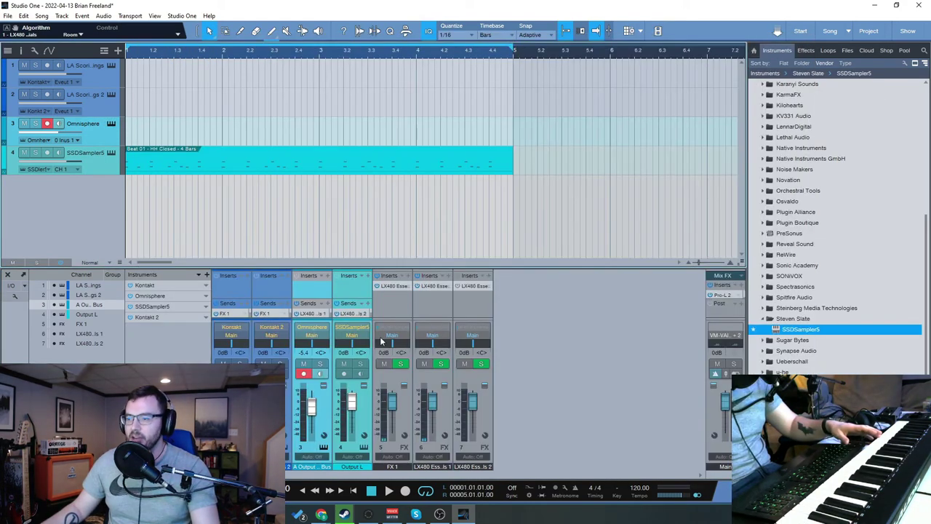
{"action": "left_click", "coordinate": [434, 286]}
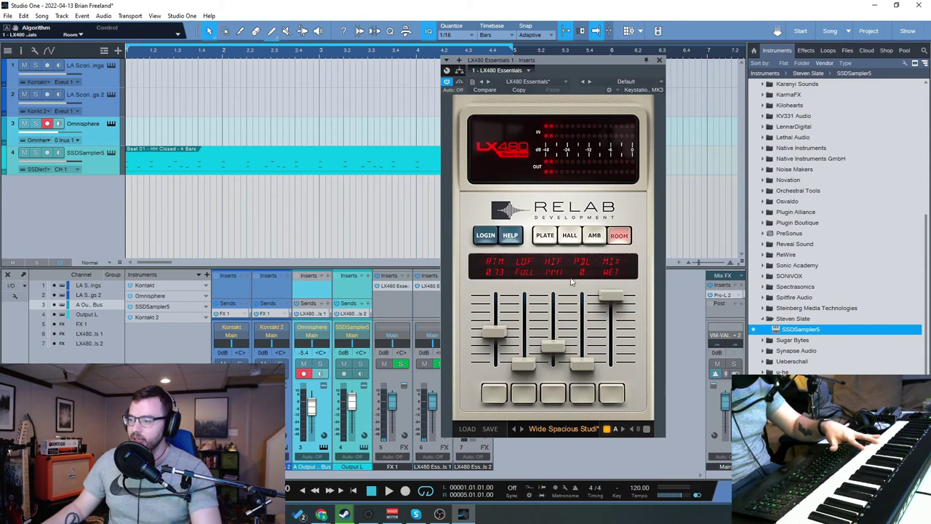
{"action": "left_click_drag", "start_coordinate": [498, 335], "coordinate": [503, 287]}
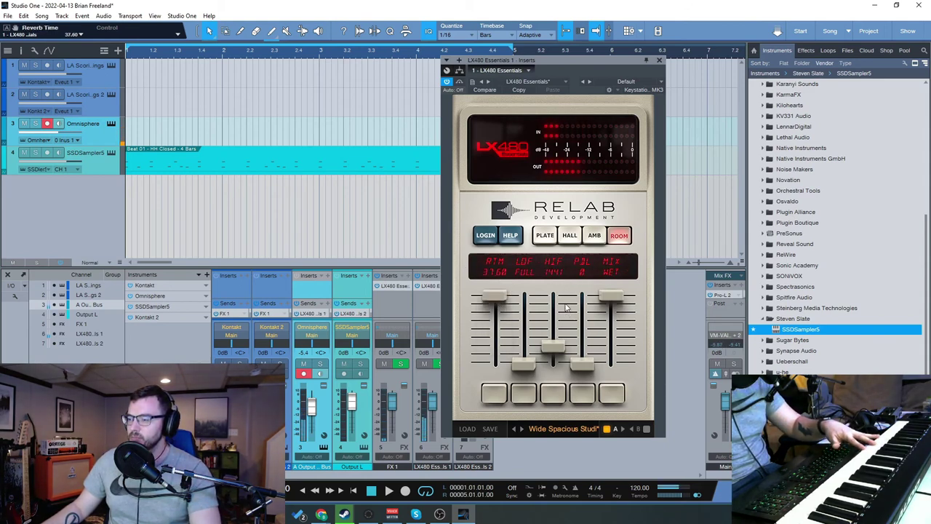
{"action": "left_click_drag", "start_coordinate": [493, 296], "coordinate": [489, 305]}
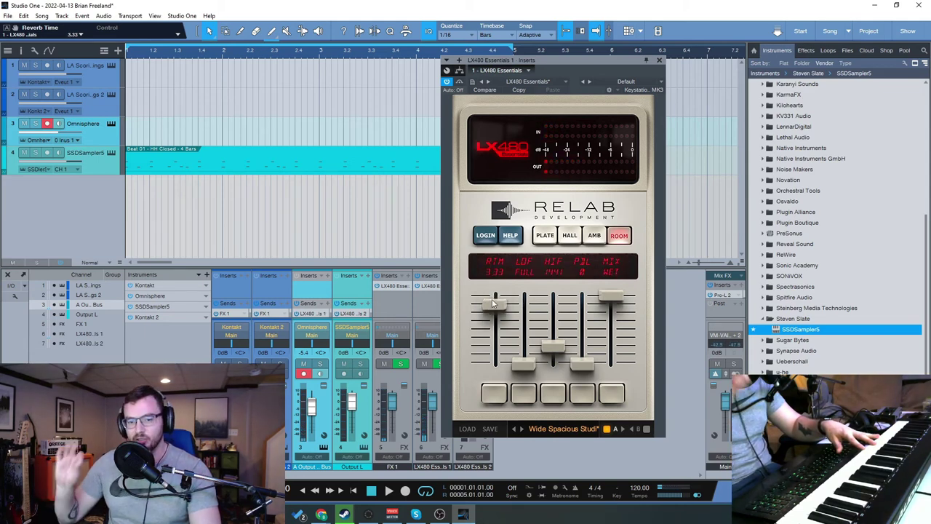
Step: Arm the SSDSampler5 track and check the drum plate preset in the LX480 Essentials 2 reverb fed by its send
{"action": "left_click", "coordinate": [659, 63]}
{"action": "left_click", "coordinate": [112, 153]}
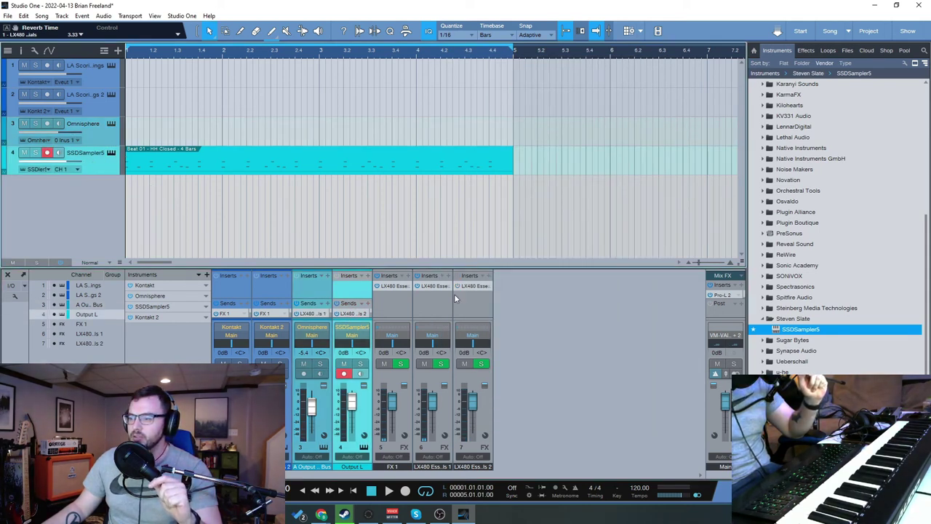
{"action": "left_click", "coordinate": [357, 314]}
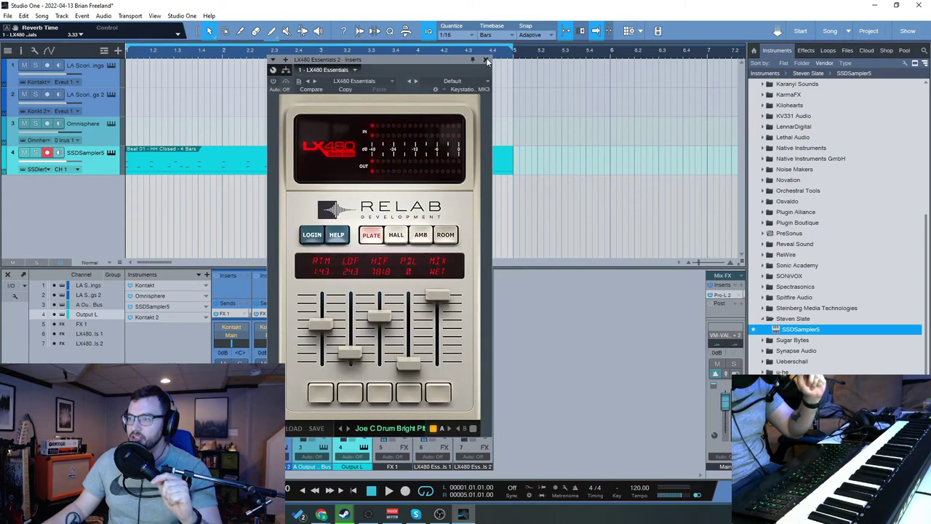
{"action": "left_click", "coordinate": [487, 61]}
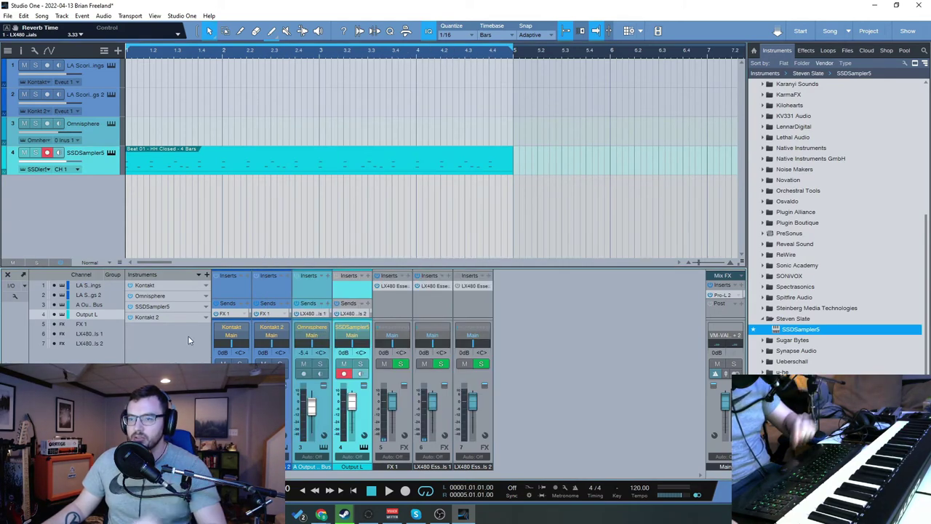
Step: Solo the SSDSampler5 track and play the drum loop with the LX480 Essentials 2 reverb bypassed and active
{"action": "left_click", "coordinate": [35, 153]}
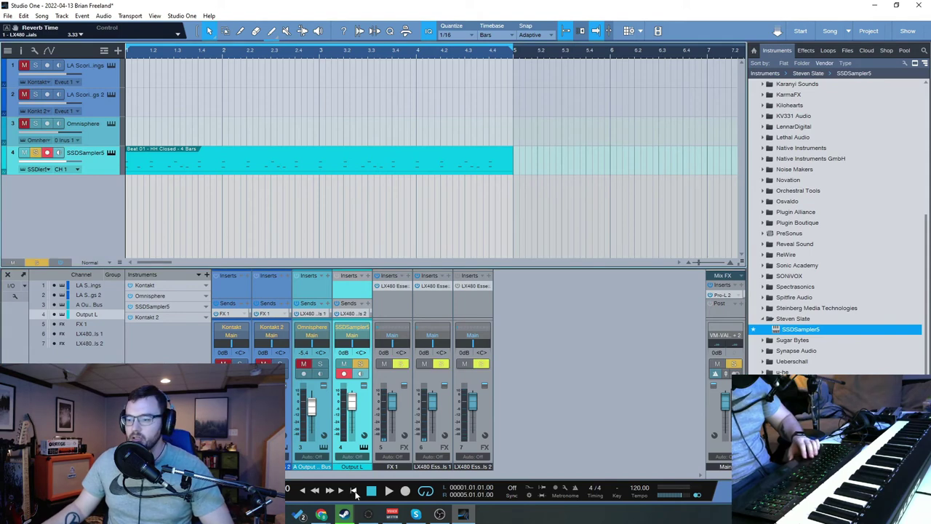
{"action": "key", "text": "space"}
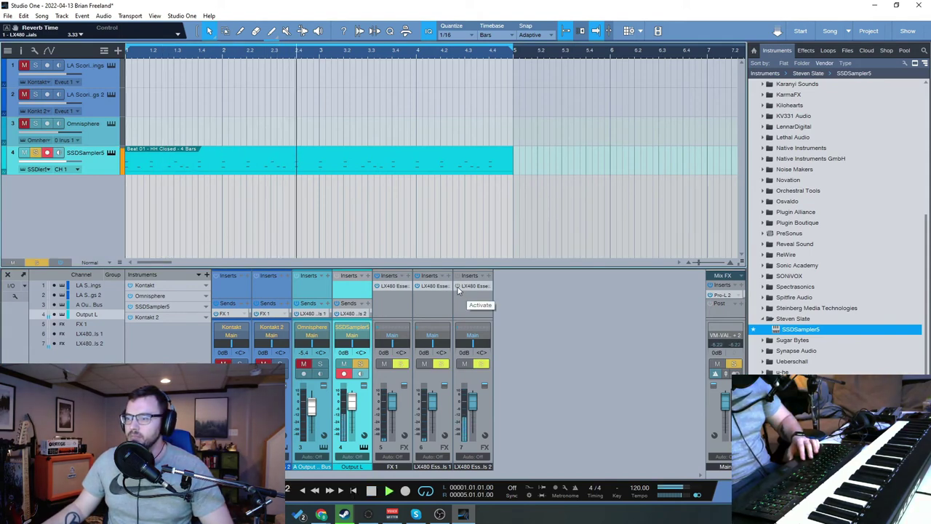
{"action": "key", "text": "space"}
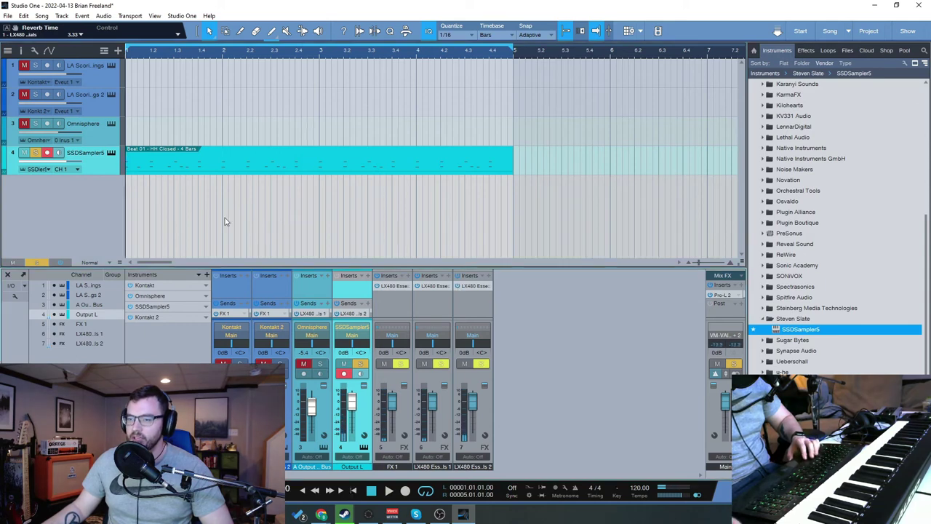
{"action": "key", "text": "space"}
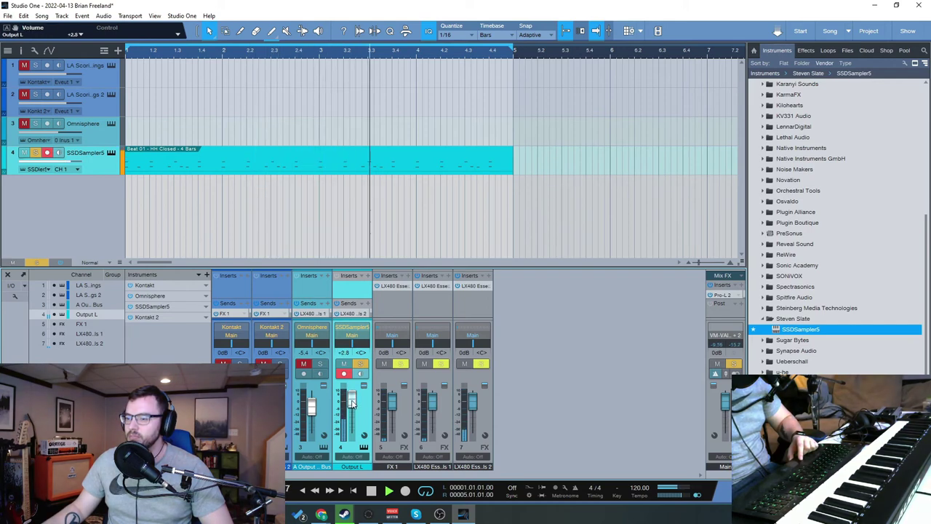
Step: Raise the drum channel volume to +6.4 dB and switch the LX480 Essentials 2 reverb to the next preset
{"action": "left_click_drag", "start_coordinate": [352, 408], "coordinate": [352, 397]}
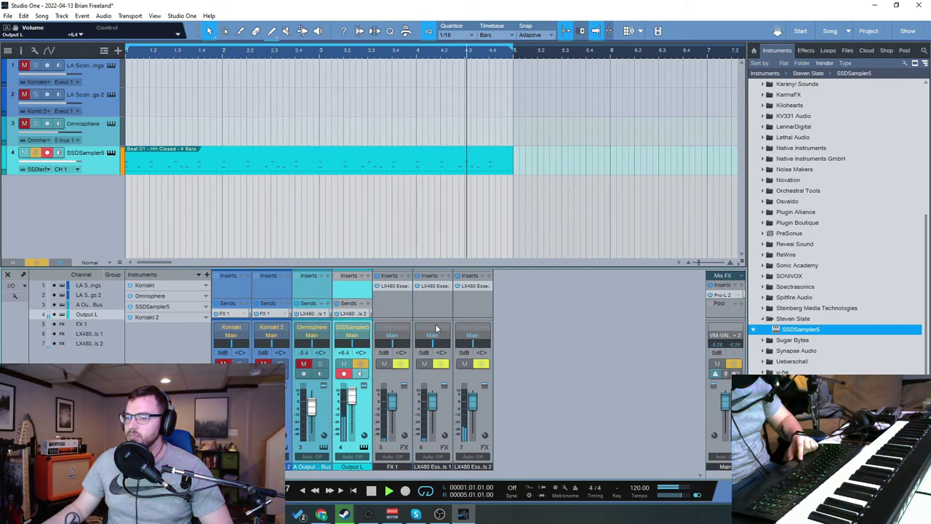
{"action": "left_click", "coordinate": [471, 287]}
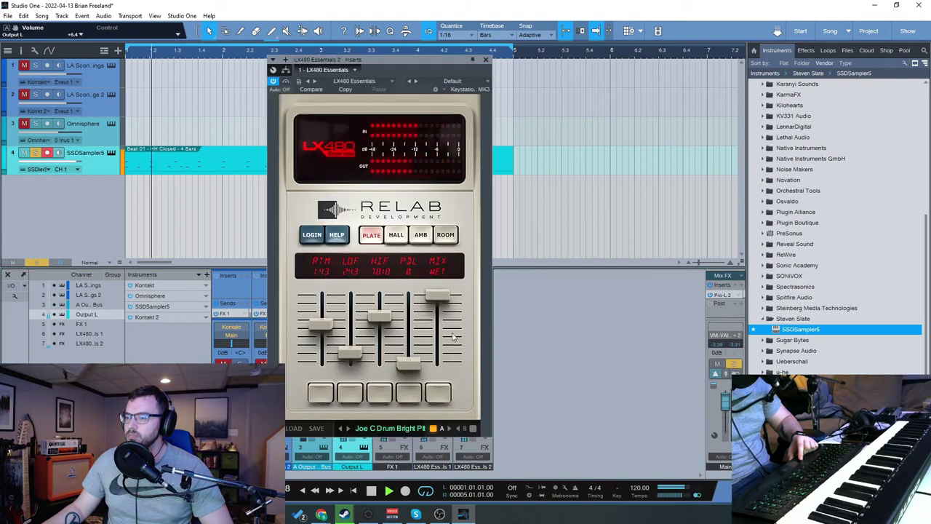
{"action": "left_click", "coordinate": [348, 431]}
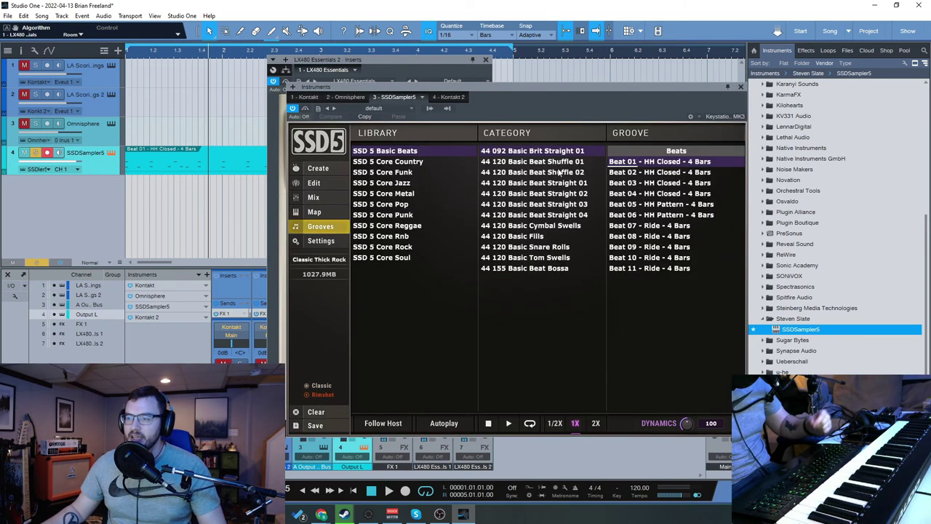
Step: Show the SSD5 drum sampler's mixer page with its individual drum channels
{"action": "left_click_drag", "start_coordinate": [567, 89], "coordinate": [493, 83]}
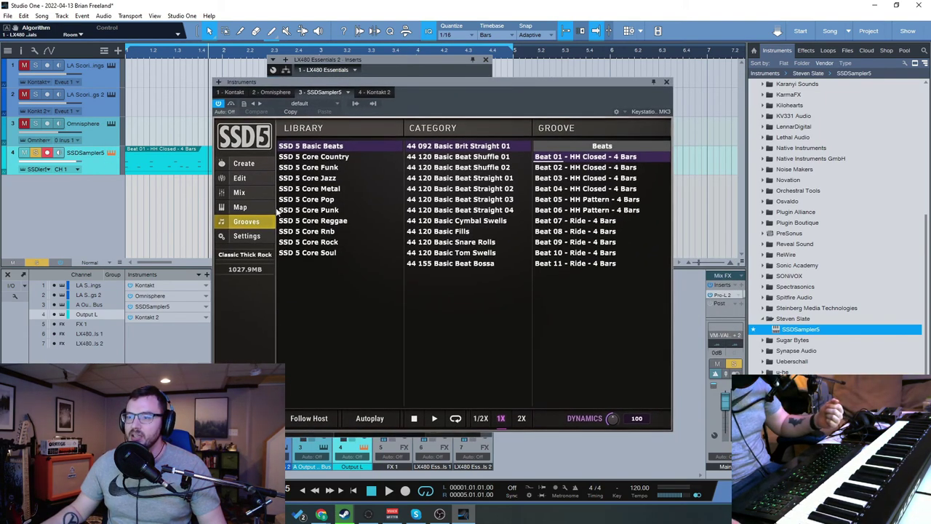
{"action": "left_click", "coordinate": [240, 193]}
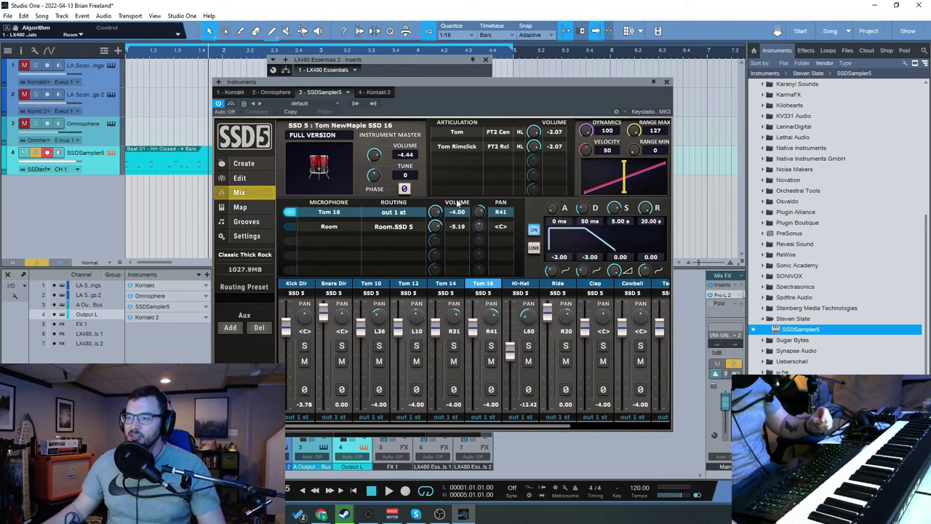
Step: Close the SSD5 sampler and play the drum loop from the start with the Joe C Drum Room and Joe C Drum Wrm Plt reverb presets
{"action": "left_click", "coordinate": [667, 82]}
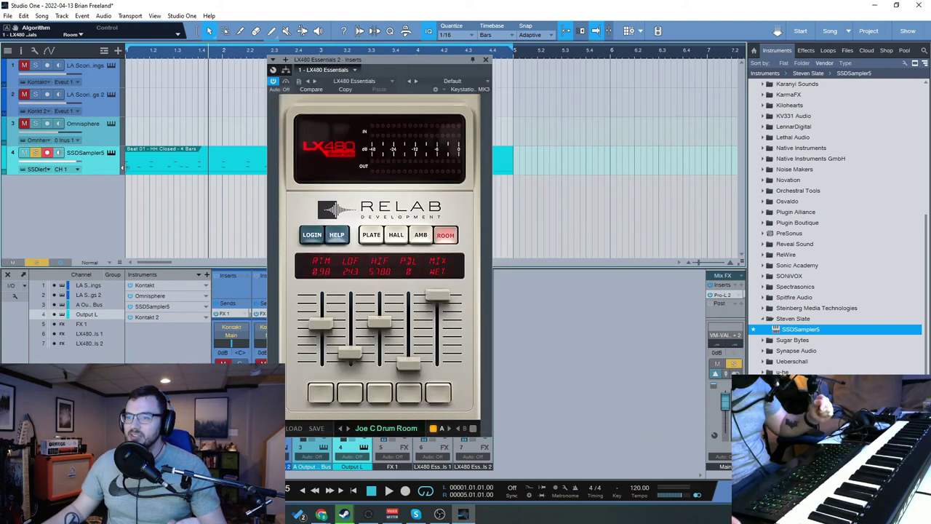
{"action": "left_click", "coordinate": [486, 59]}
{"action": "left_click", "coordinate": [354, 492]}
{"action": "key", "text": "space"}
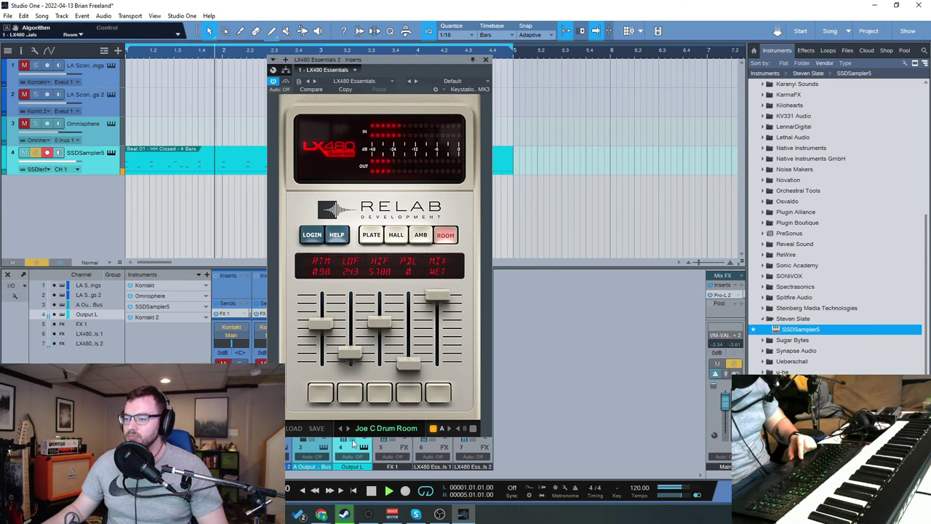
{"action": "left_click", "coordinate": [349, 430]}
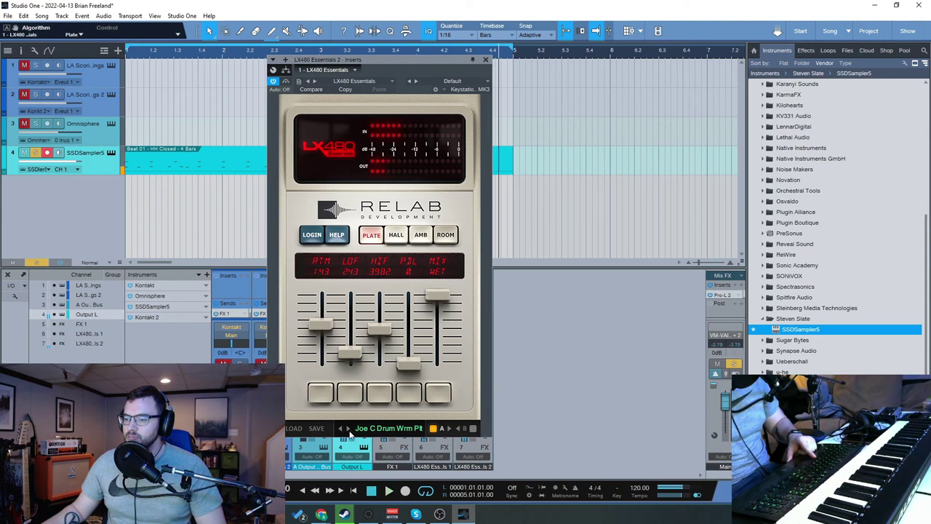
{"action": "key", "text": "space"}
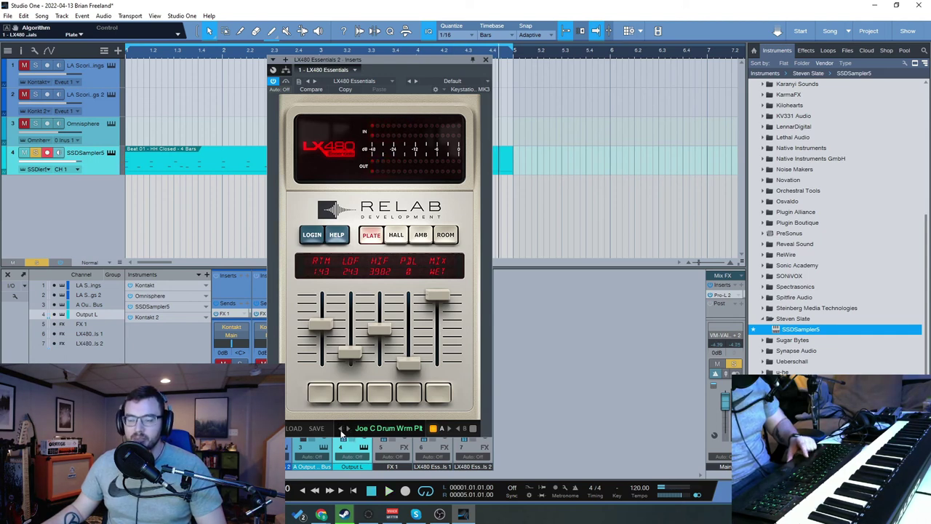
Step: Play the drum loop from the Joe C Drum Bright Plt preset through Room and Wrm Plt to Joe C Electric Gtr Hll, and close the reverb
{"action": "left_click", "coordinate": [342, 429]}
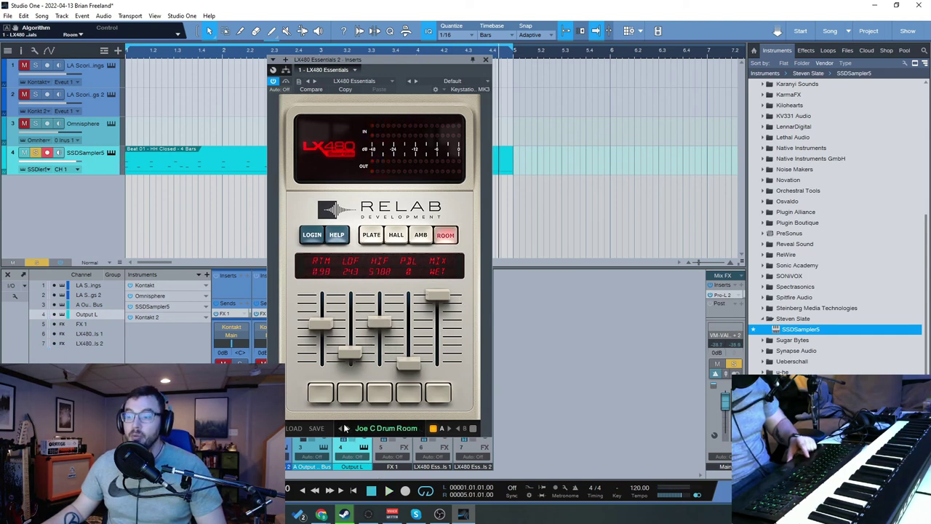
{"action": "left_click", "coordinate": [340, 429]}
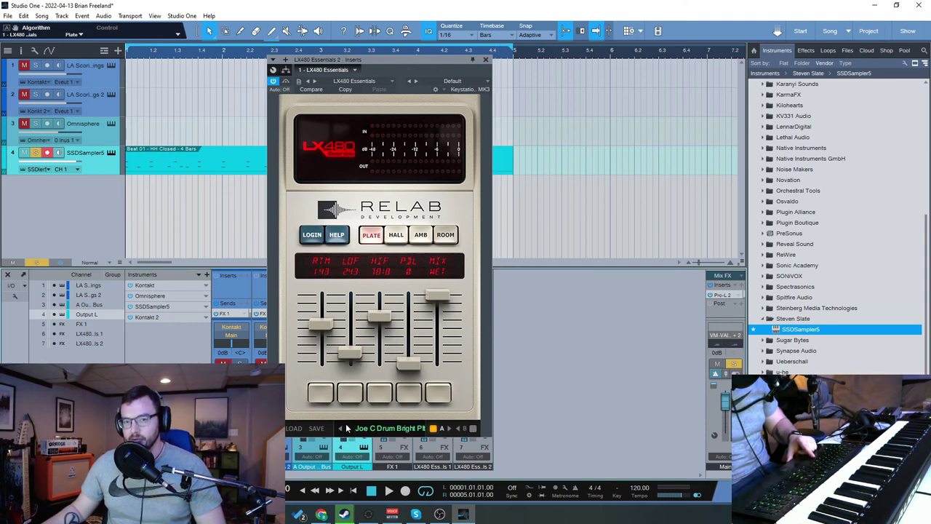
{"action": "key", "text": "space"}
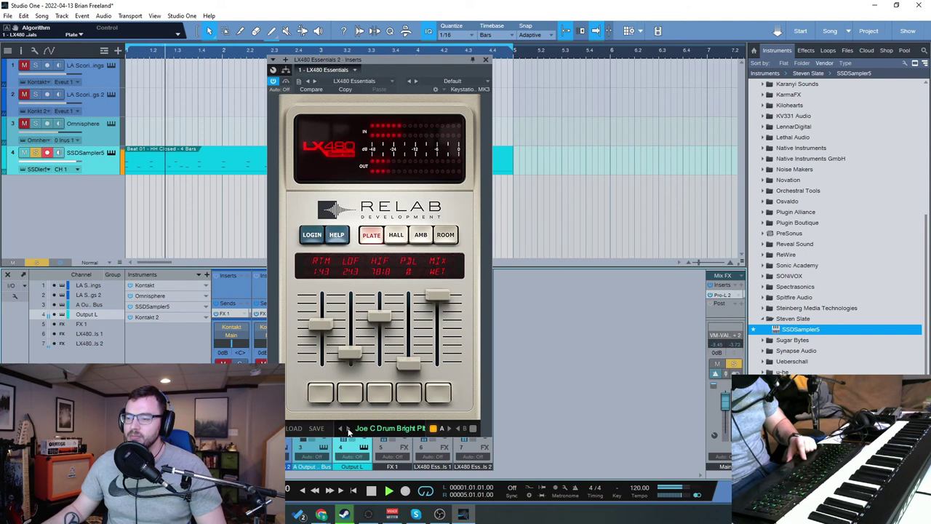
{"action": "left_click", "coordinate": [348, 429]}
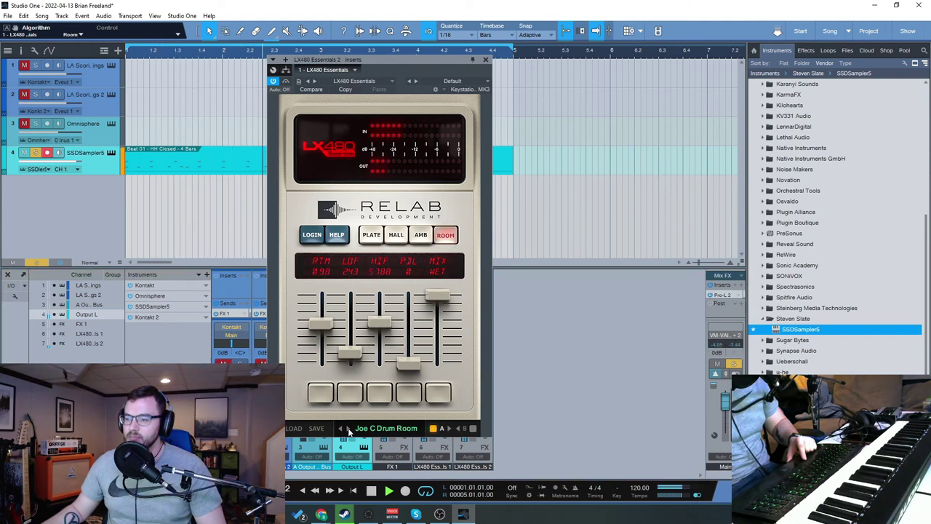
{"action": "left_click", "coordinate": [348, 429]}
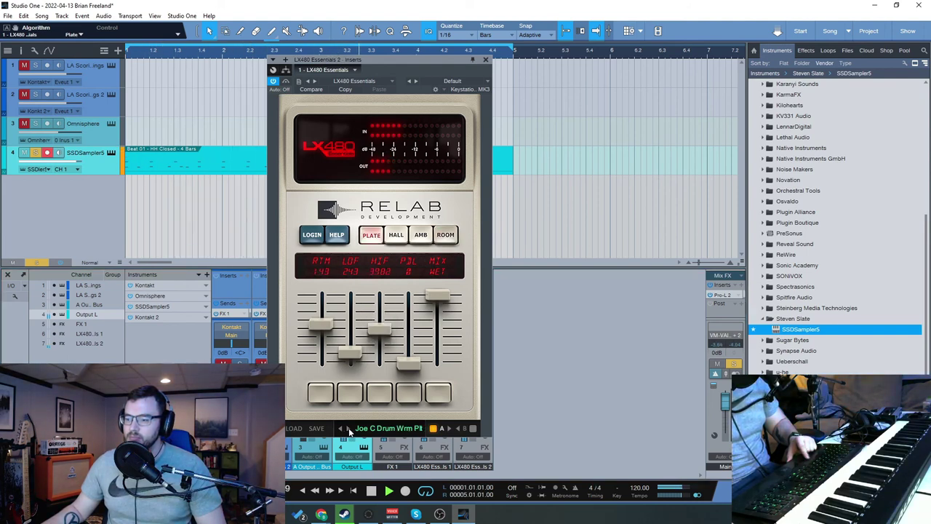
{"action": "left_click", "coordinate": [349, 429]}
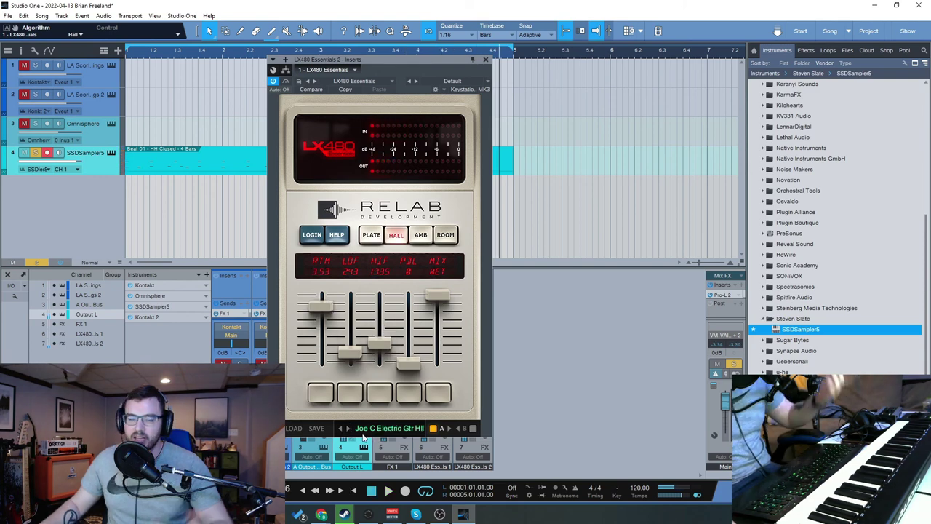
{"action": "left_click", "coordinate": [486, 59]}
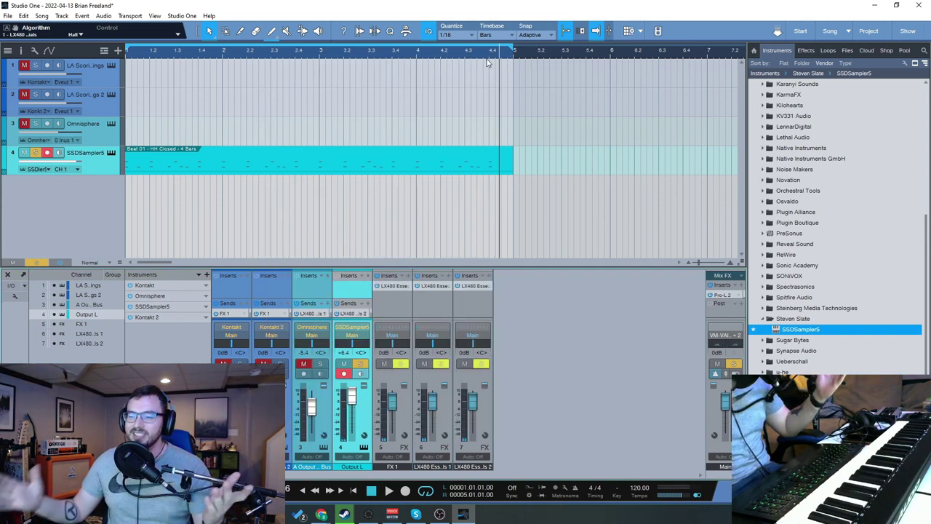